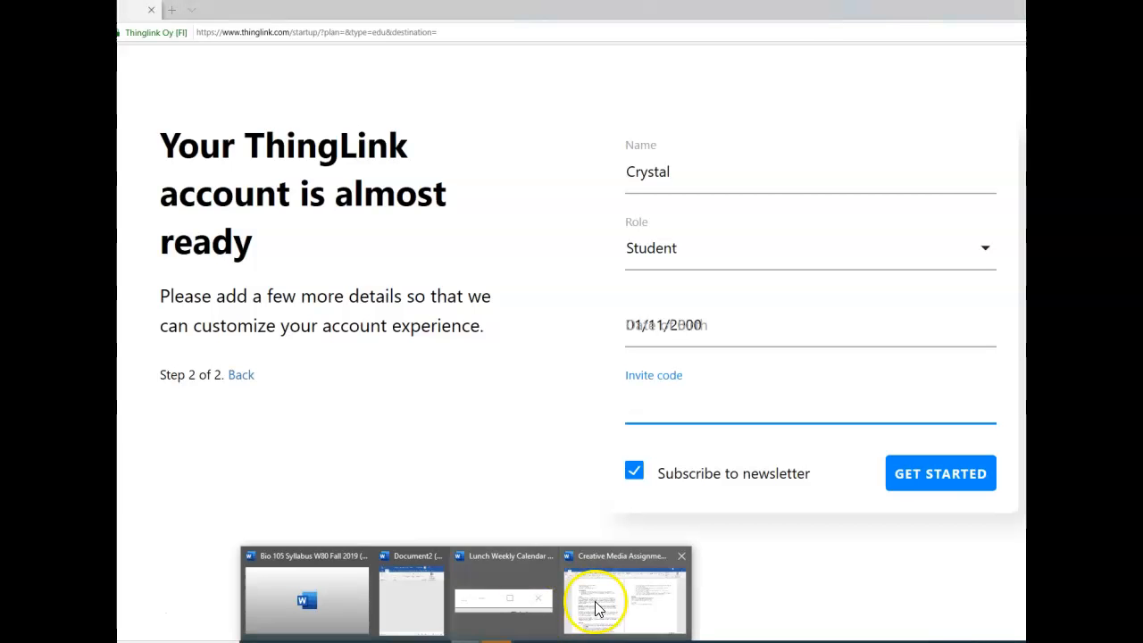
Copy the invite code from the Creative Media Assignment Instructions in Word into the invite code field of the ThingLink registration form.
{"action": "left_click", "coordinate": [596, 607]}
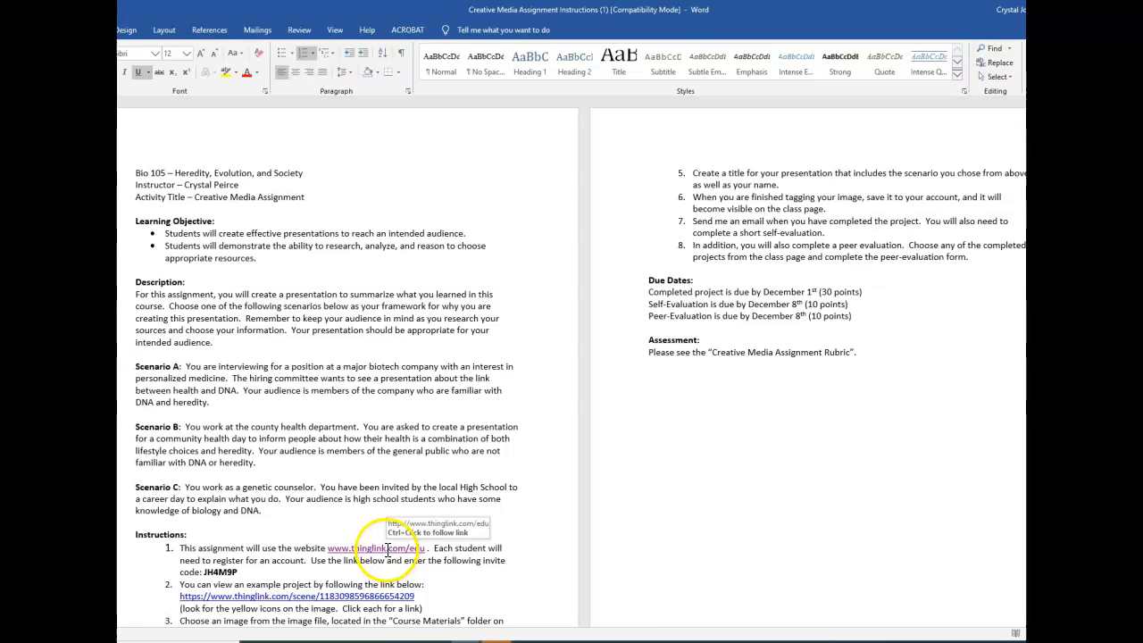
{"action": "left_click", "coordinate": [315, 641]}
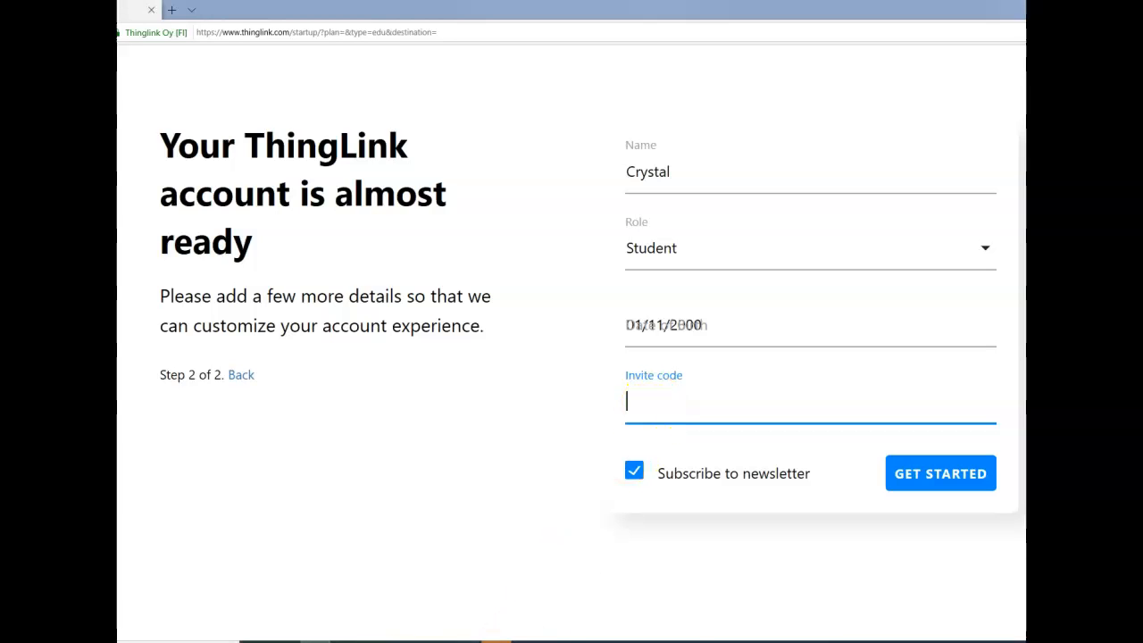
{"action": "mouse_move", "coordinate": [462, 641]}
{"action": "left_click", "coordinate": [618, 600]}
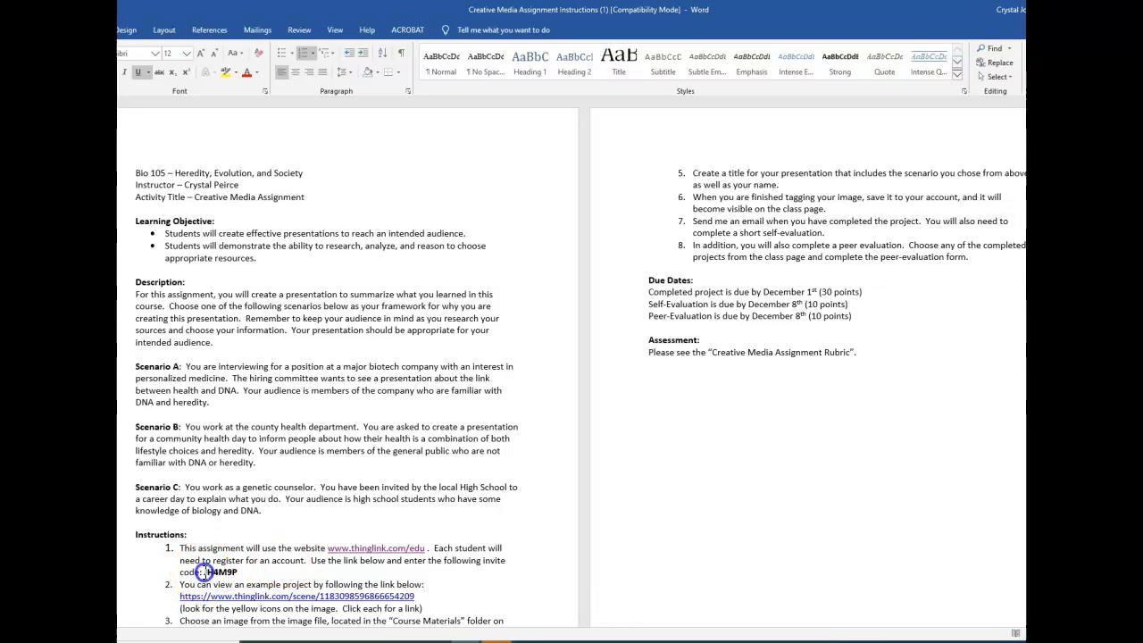
{"action": "double_click", "coordinate": [234, 571]}
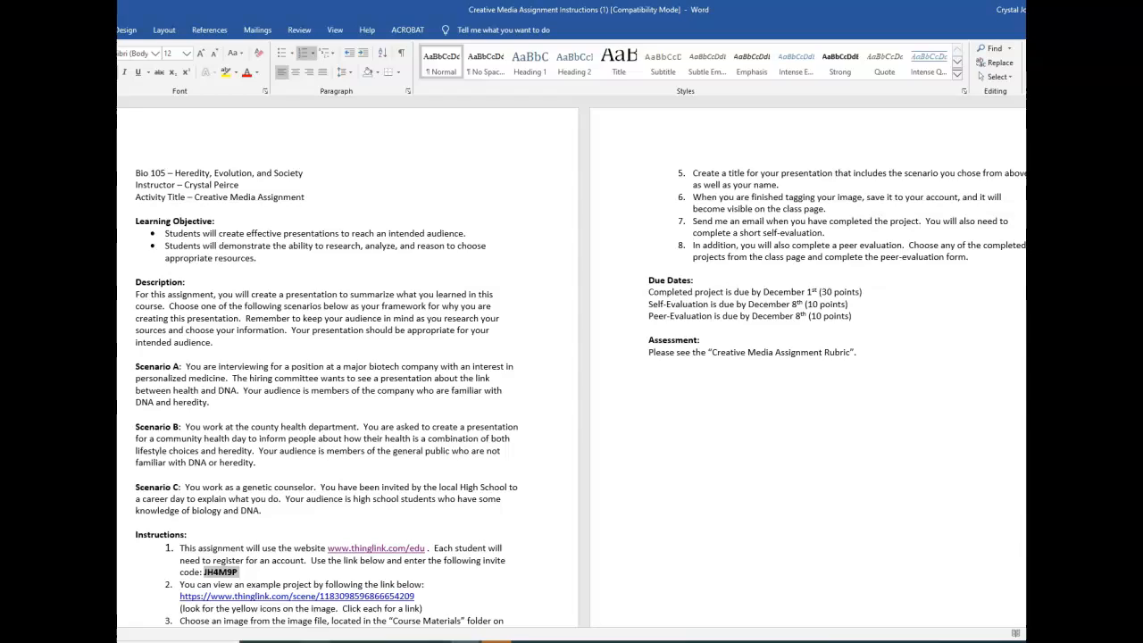
{"action": "key", "text": "alt+Tab"}
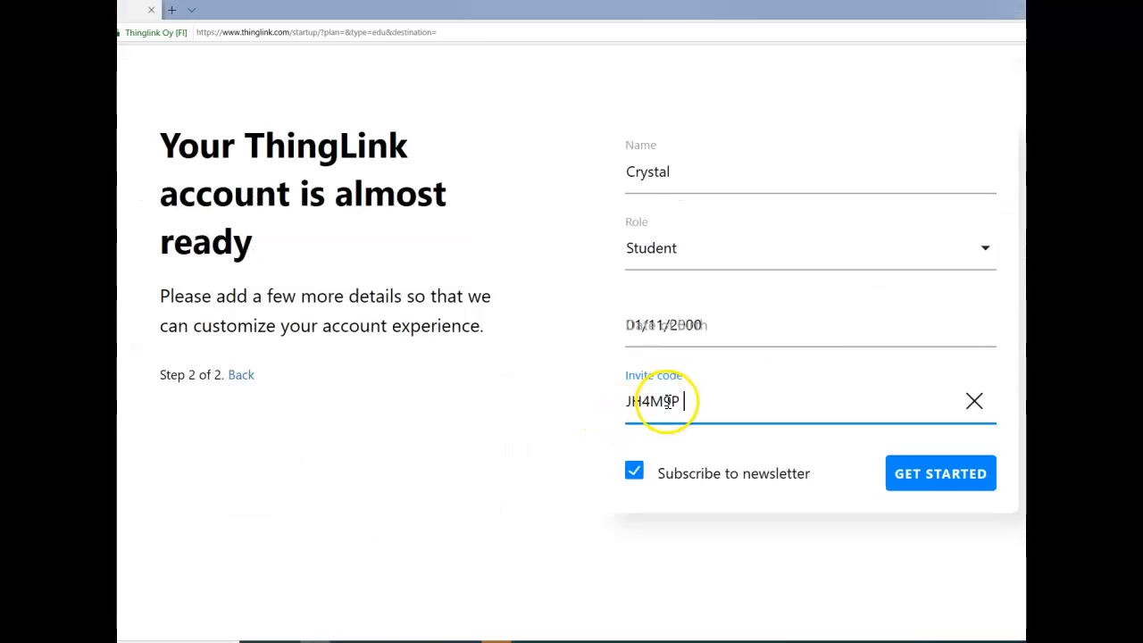
Opt out of the newsletter and submit the ThingLink account details.
{"action": "left_click", "coordinate": [634, 477]}
{"action": "left_click", "coordinate": [682, 403]}
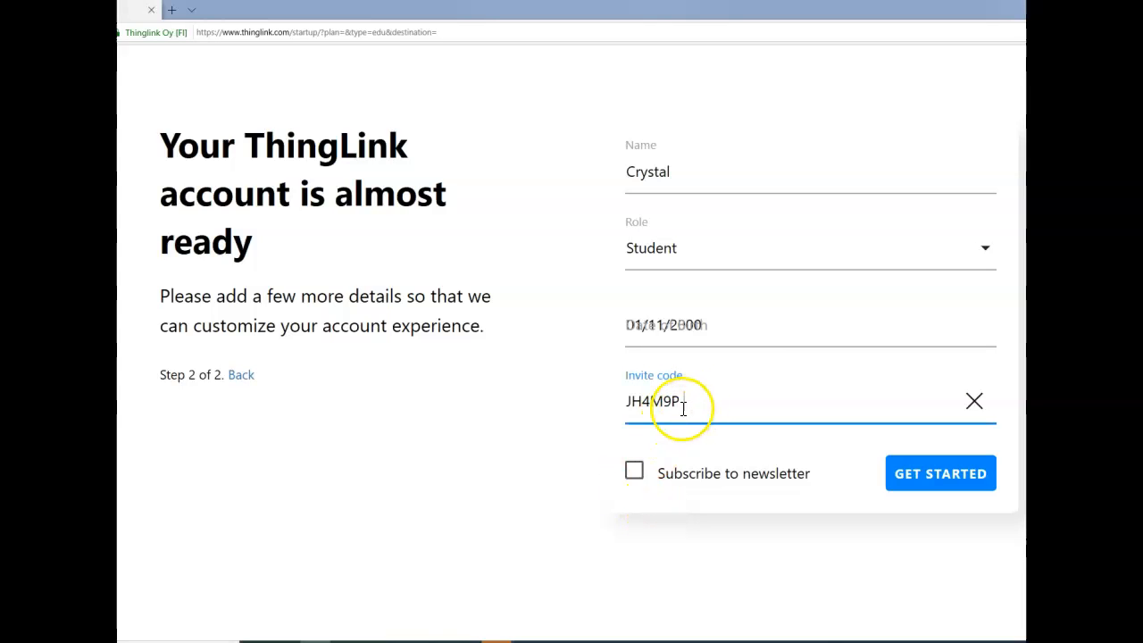
{"action": "left_click", "coordinate": [936, 481]}
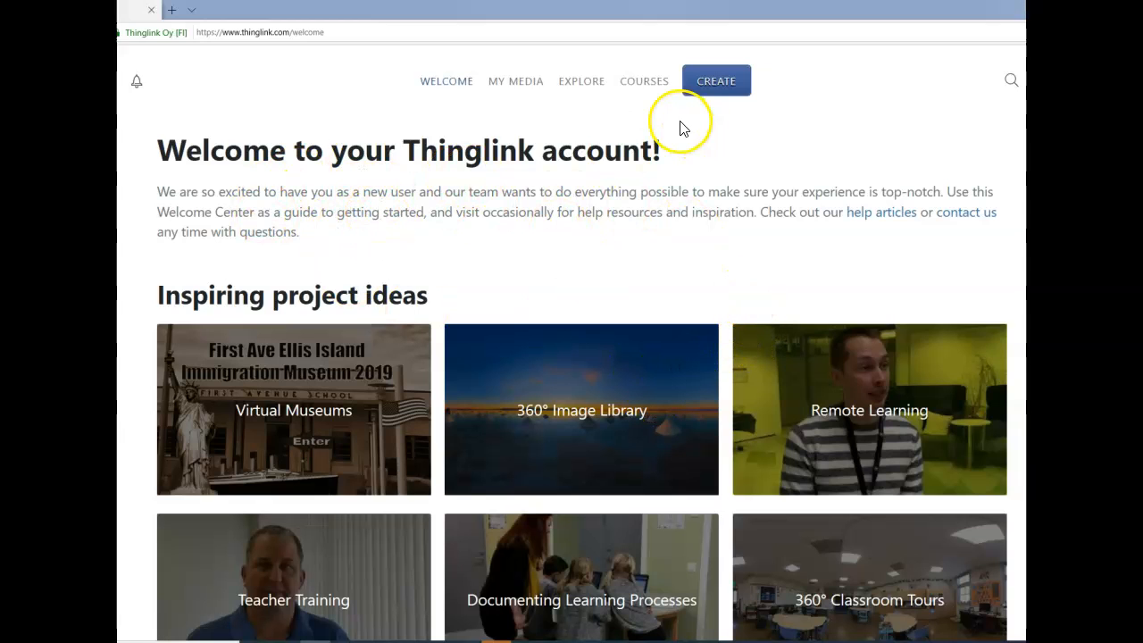
Look over the welcome page's project ideas, the Courses page and the options for creating new media.
{"action": "scroll", "coordinate": [510, 329], "scroll_direction": "down", "scroll_amount": 3}
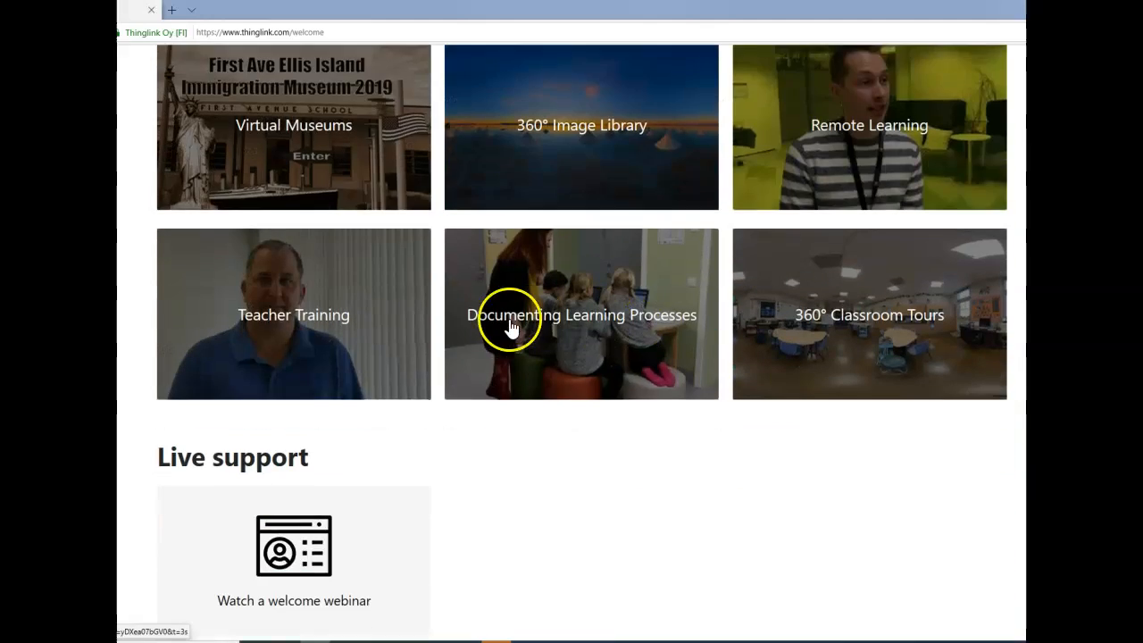
{"action": "scroll", "coordinate": [510, 328], "scroll_direction": "down", "scroll_amount": 2}
{"action": "scroll", "coordinate": [571, 326], "scroll_direction": "up", "scroll_amount": 5}
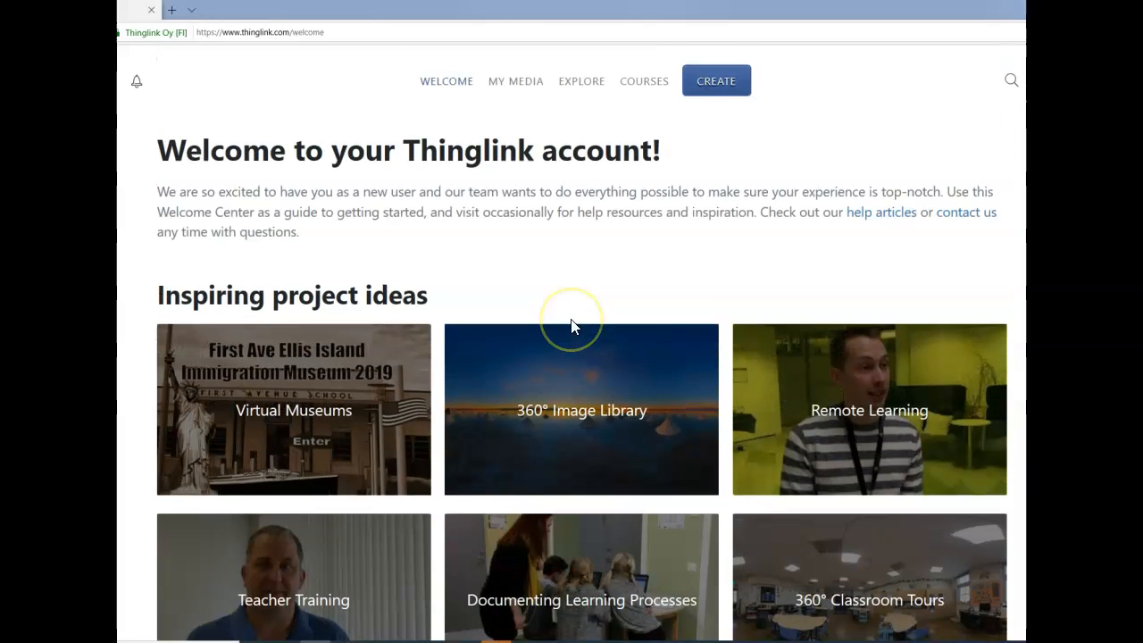
{"action": "left_click", "coordinate": [647, 85]}
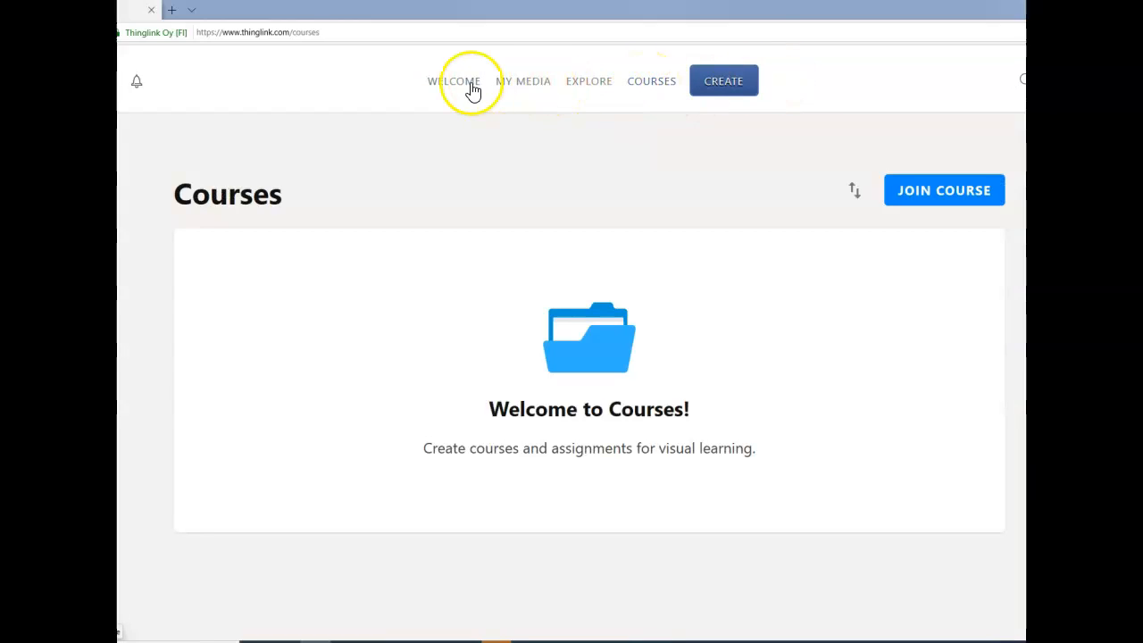
{"action": "left_click", "coordinate": [732, 90]}
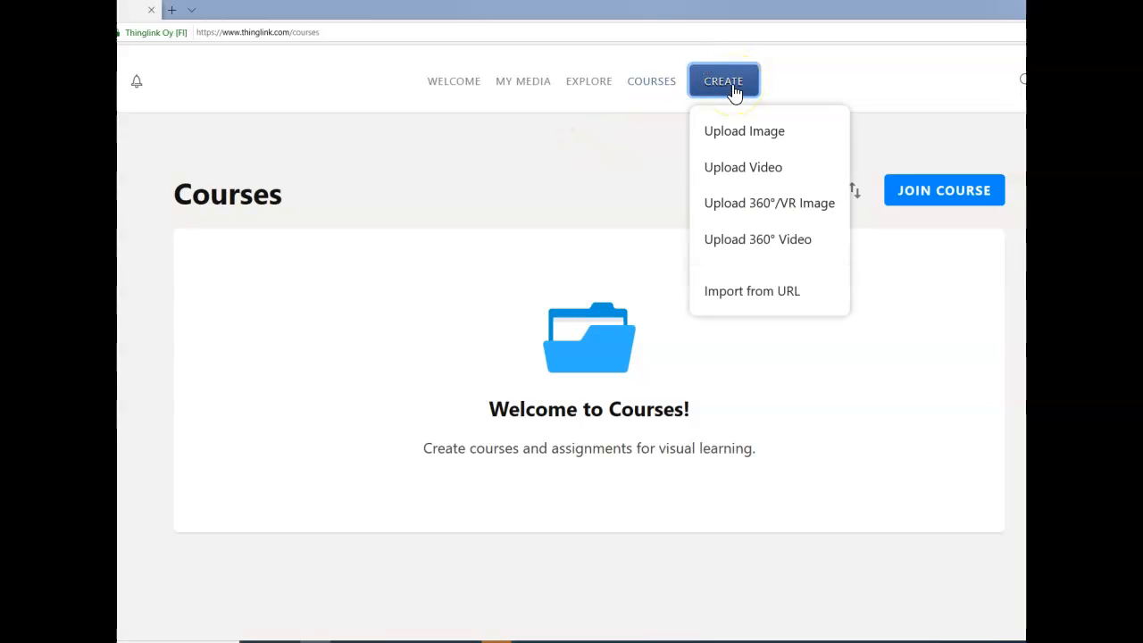
{"action": "left_click", "coordinate": [744, 141]}
Switch to the Blackboard course in the other browser and open the Images folder of the Media Project.
{"action": "left_click", "coordinate": [432, 640]}
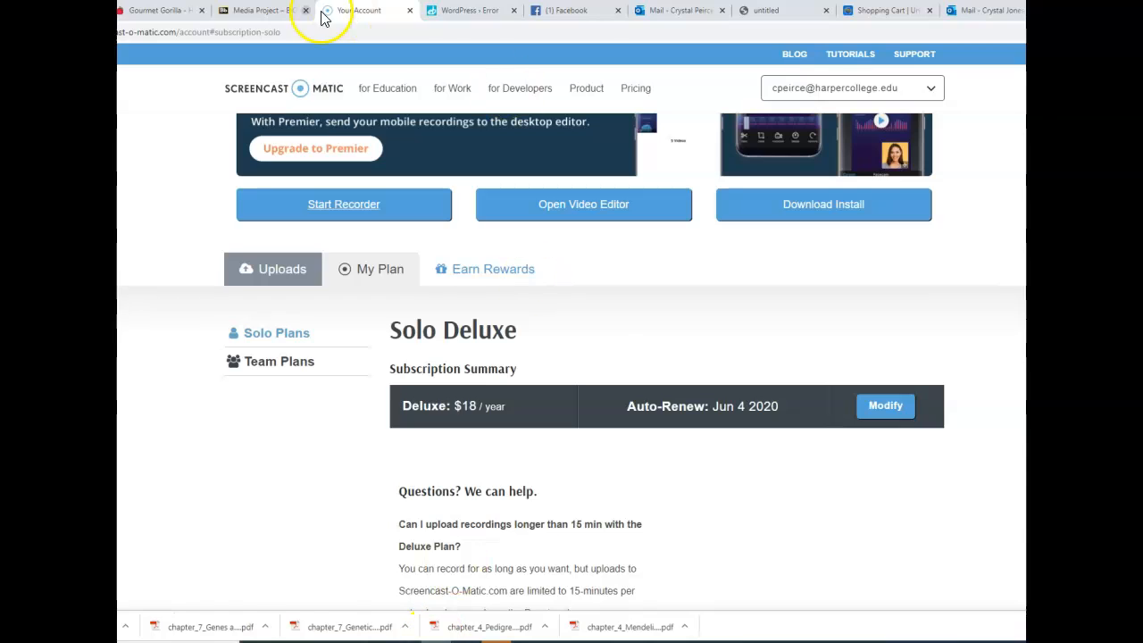
{"action": "left_click", "coordinate": [257, 10]}
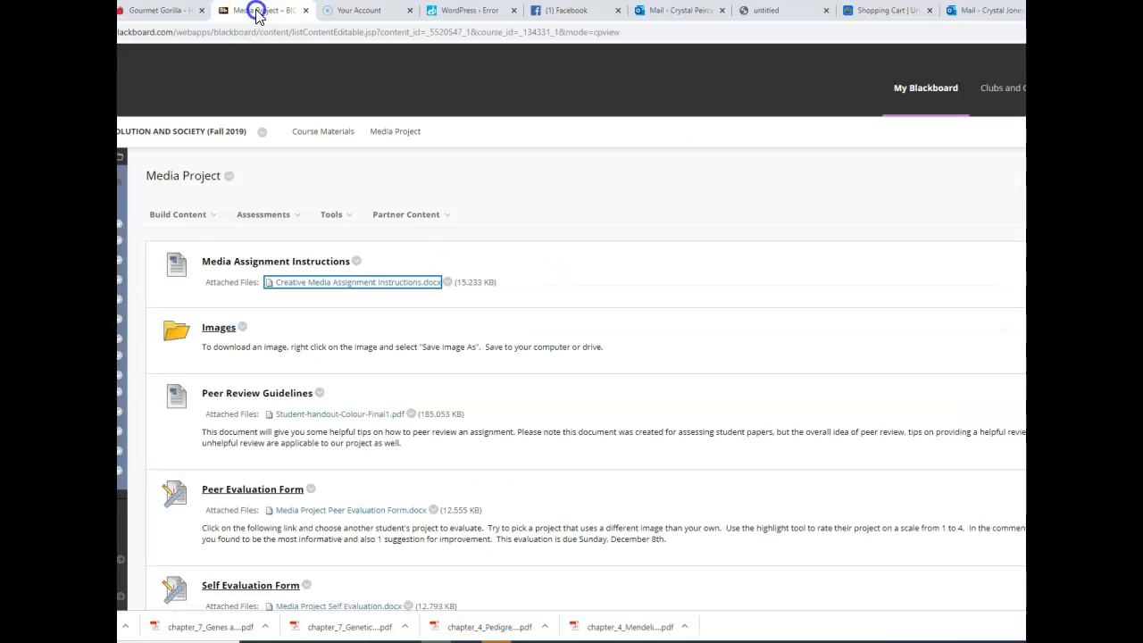
{"action": "left_click", "coordinate": [220, 330]}
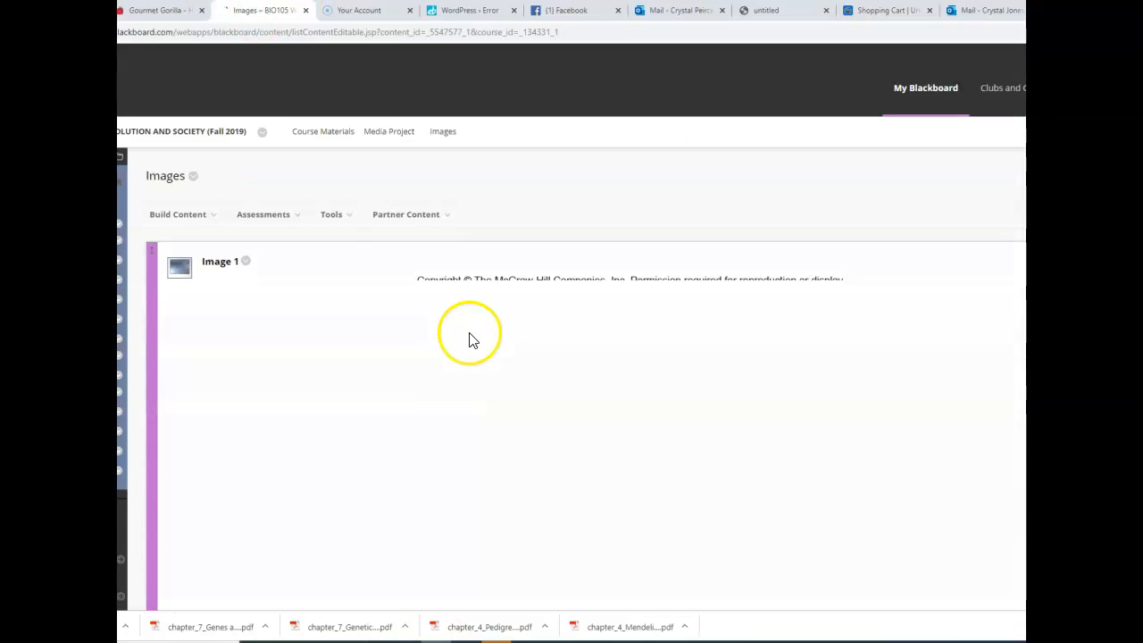
Examine the images offered in the Images folder for the media project, from Image 1 through Image 5.
{"action": "scroll", "coordinate": [500, 339], "scroll_direction": "down", "scroll_amount": 5}
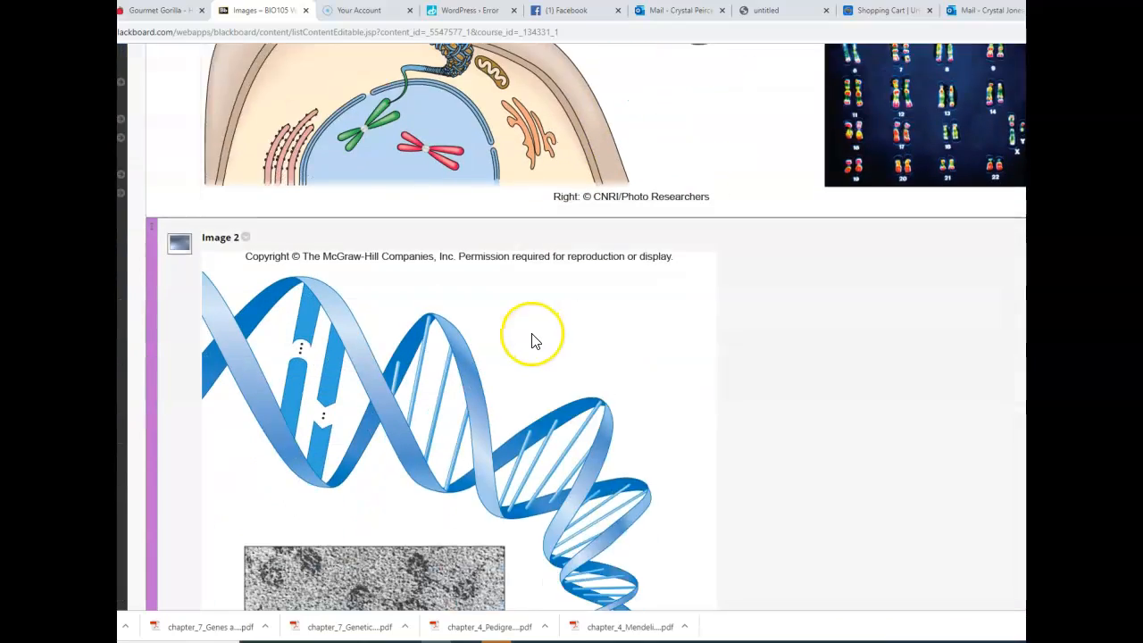
{"action": "scroll", "coordinate": [534, 340], "scroll_direction": "down", "scroll_amount": 8}
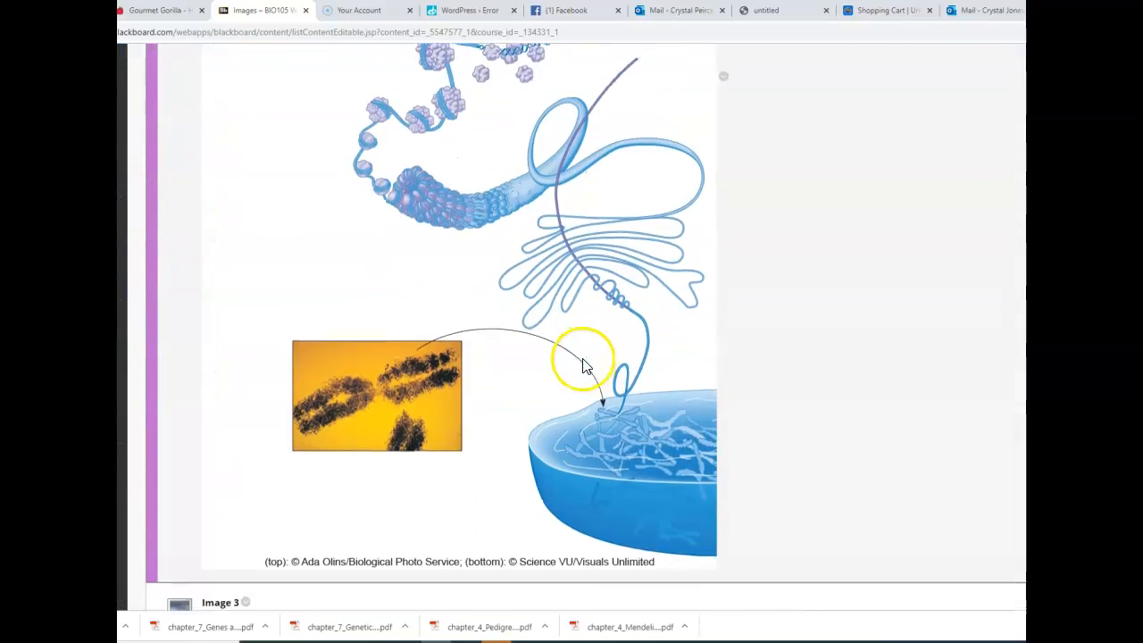
{"action": "scroll", "coordinate": [583, 361], "scroll_direction": "up", "scroll_amount": 12}
{"action": "scroll", "coordinate": [447, 402], "scroll_direction": "down", "scroll_amount": 3}
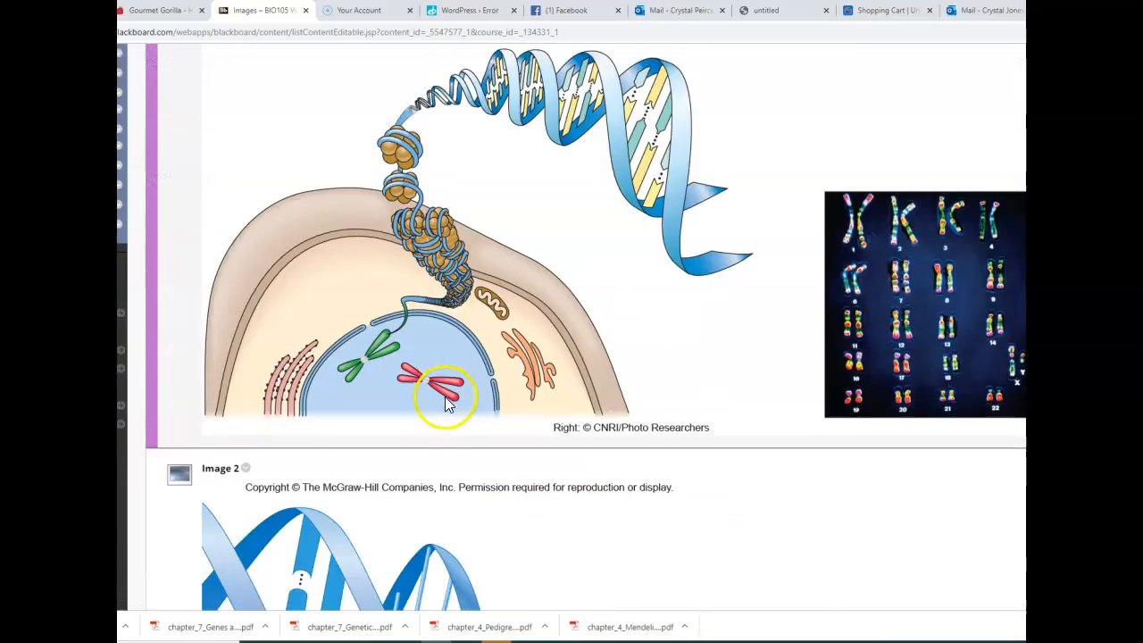
{"action": "scroll", "coordinate": [475, 420], "scroll_direction": "down", "scroll_amount": 15}
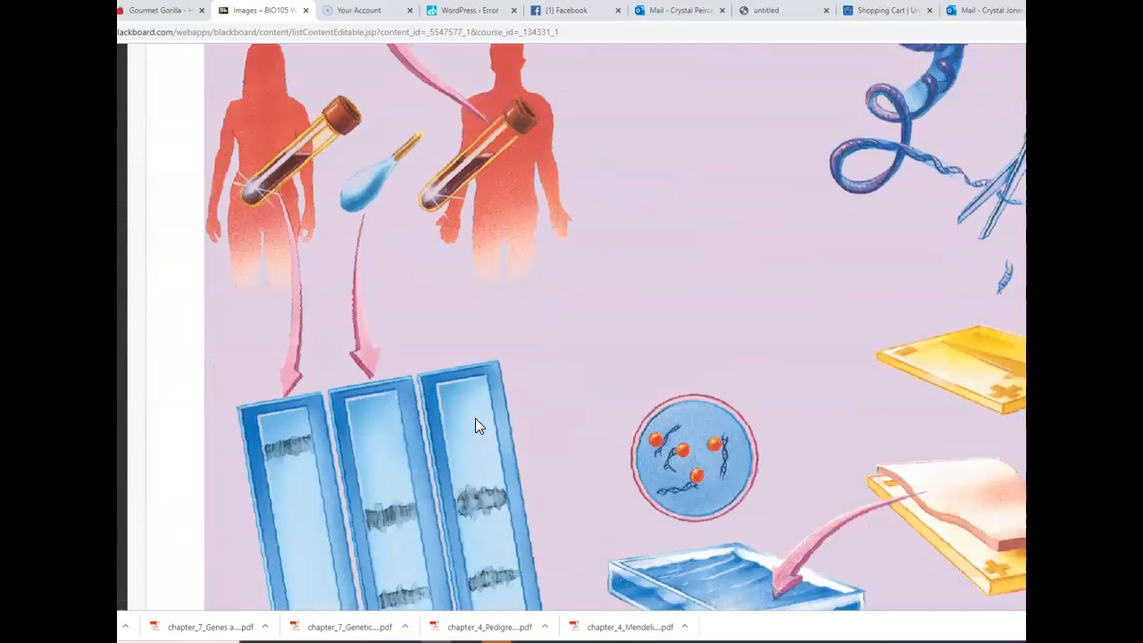
{"action": "scroll", "coordinate": [475, 418], "scroll_direction": "down", "scroll_amount": 12}
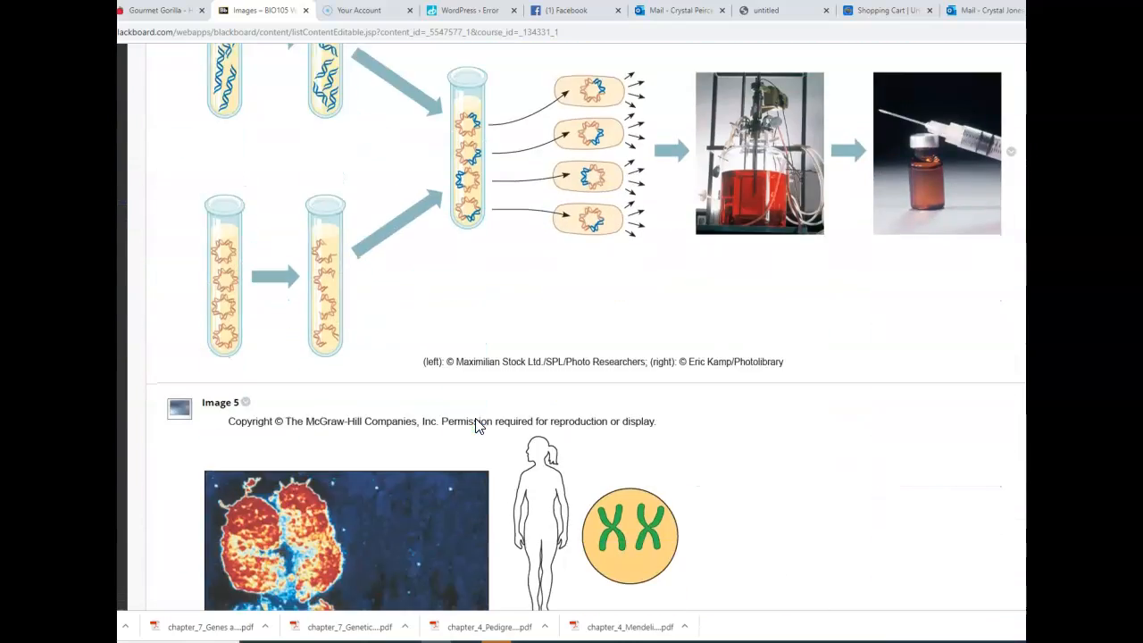
{"action": "scroll", "coordinate": [475, 419], "scroll_direction": "down", "scroll_amount": 3}
{"action": "scroll", "coordinate": [475, 420], "scroll_direction": "up", "scroll_amount": 10}
{"action": "scroll", "coordinate": [475, 418], "scroll_direction": "up", "scroll_amount": 12}
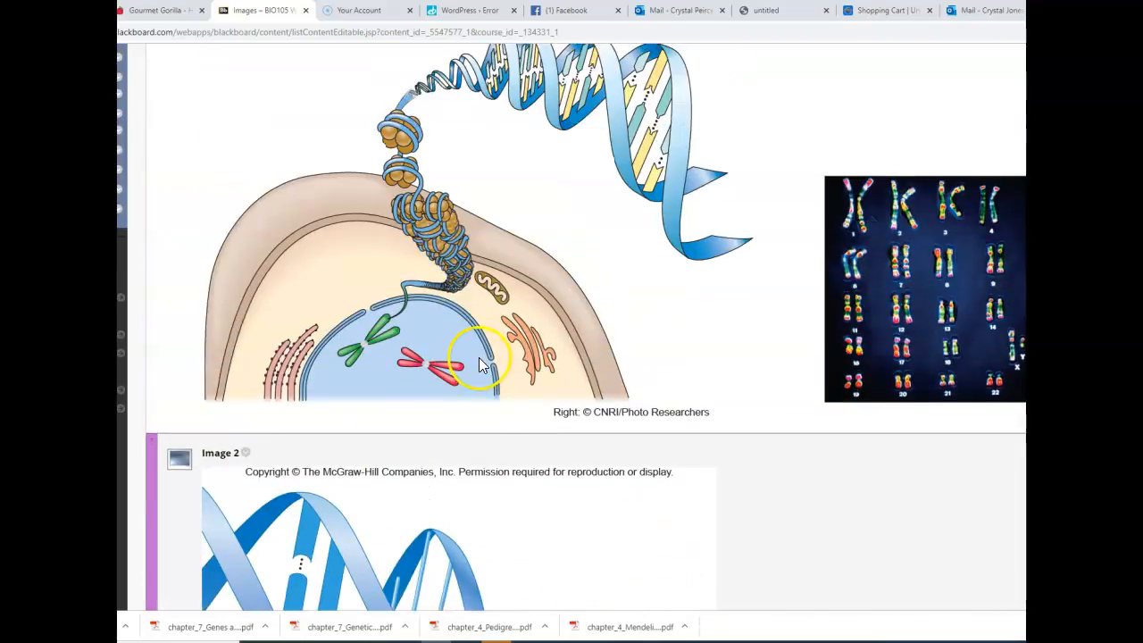
{"action": "scroll", "coordinate": [482, 362], "scroll_direction": "up", "scroll_amount": 2}
{"action": "scroll", "coordinate": [340, 223], "scroll_direction": "down", "scroll_amount": 2}
{"action": "scroll", "coordinate": [339, 219], "scroll_direction": "up", "scroll_amount": 2}
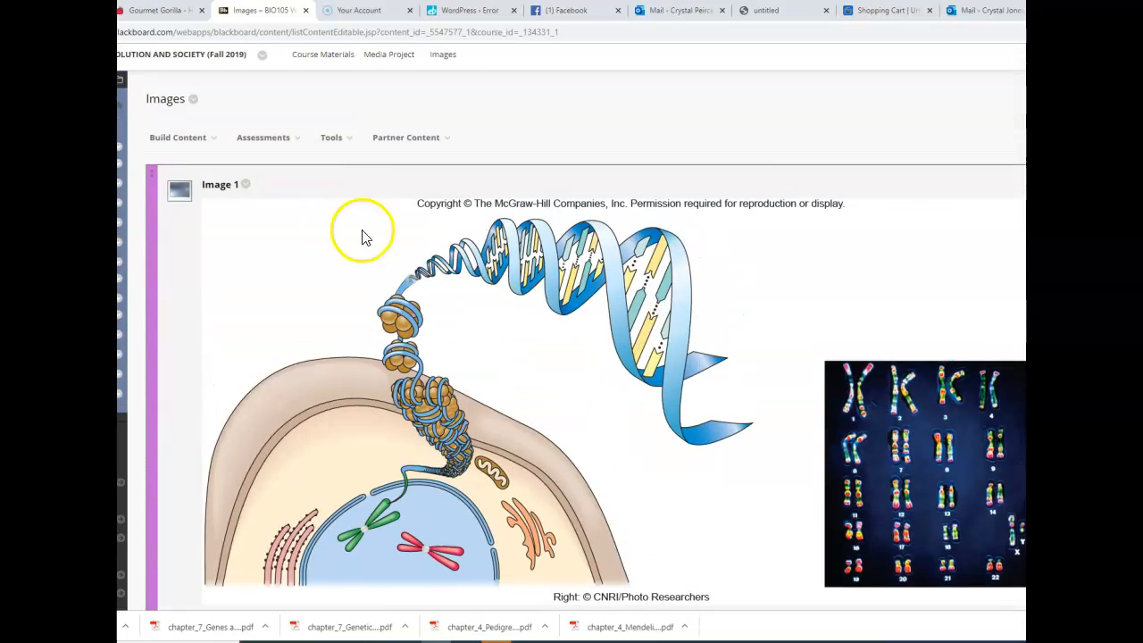
Dismiss the item options of Image 1 and turn off edit mode for the Images page.
{"action": "left_click", "coordinate": [245, 184]}
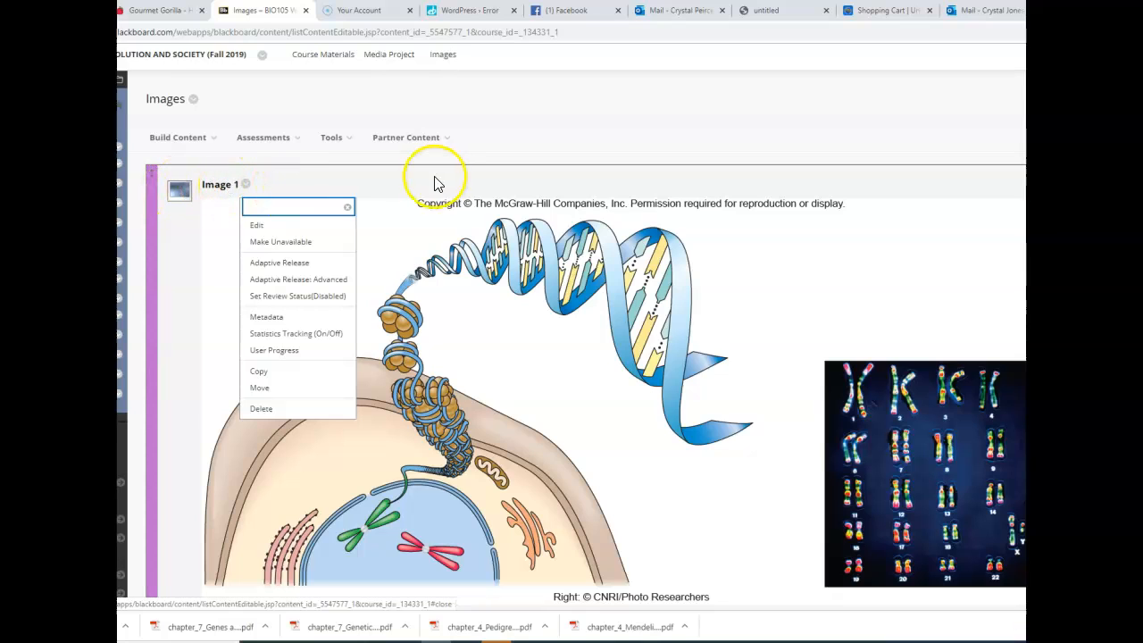
{"action": "left_click", "coordinate": [348, 209]}
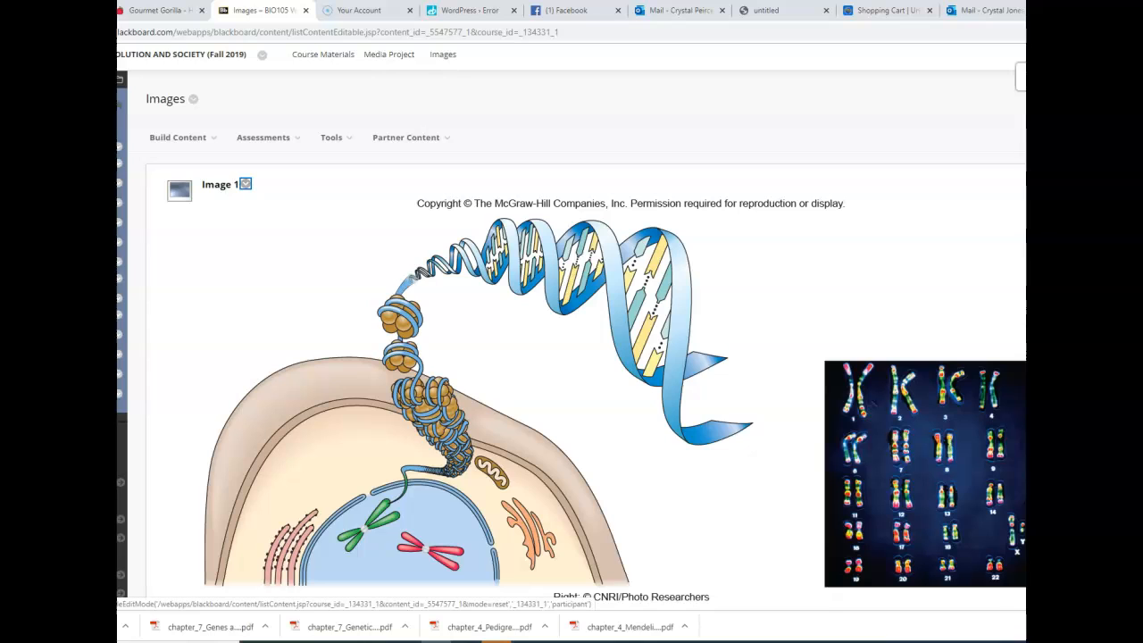
{"action": "left_click", "coordinate": [1071, 54]}
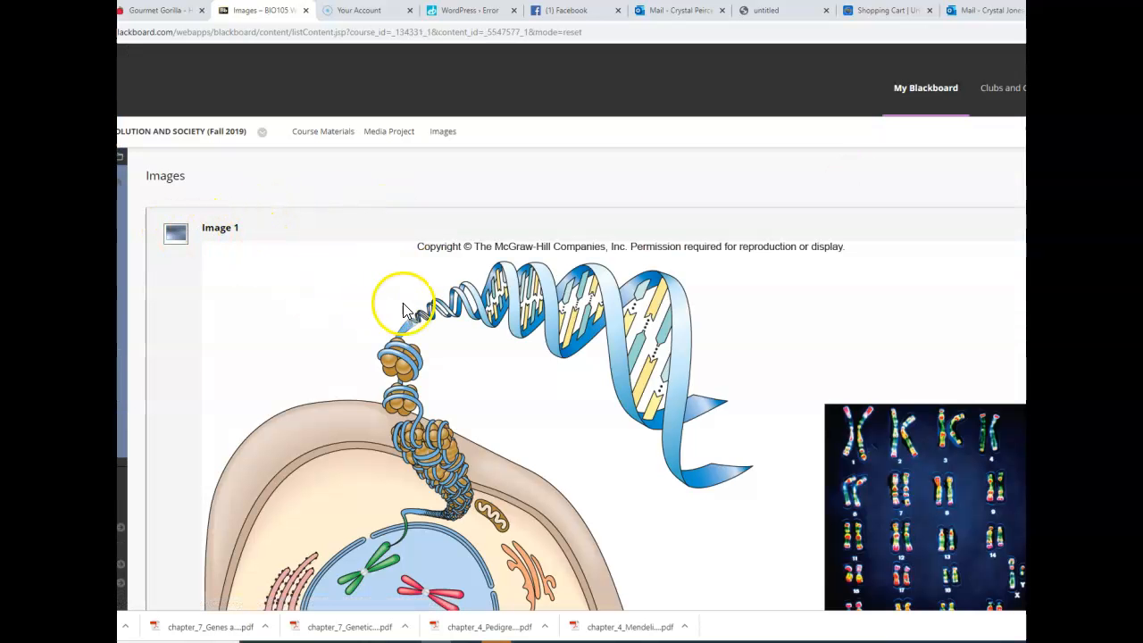
Save Image 1 to the Documents folder as "student assignment image 1".
{"action": "right_click", "coordinate": [402, 307]}
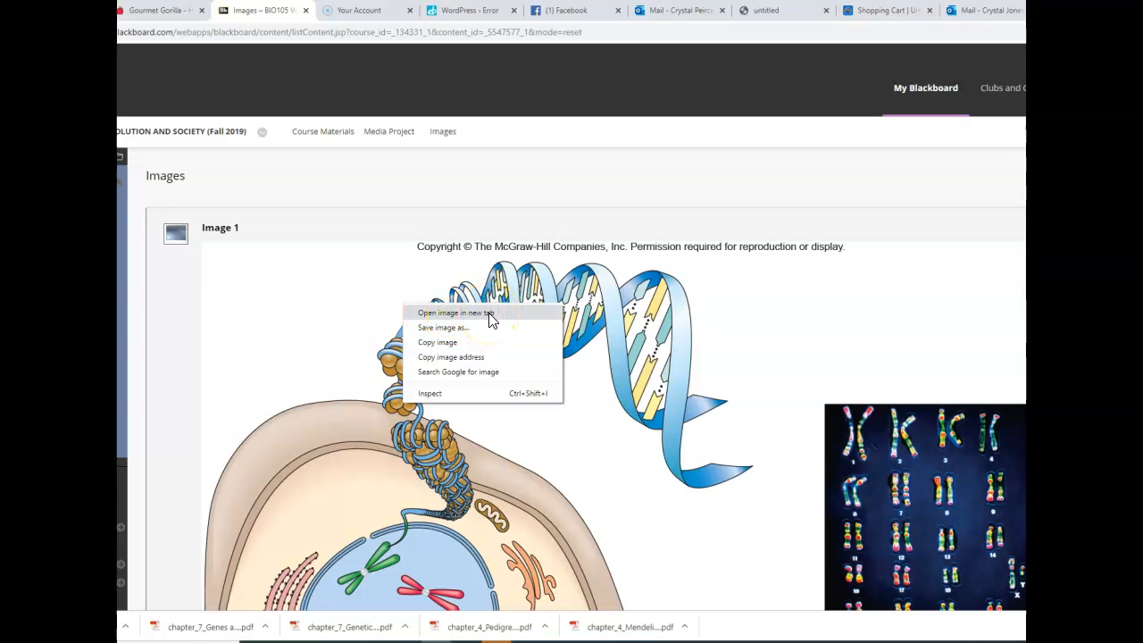
{"action": "left_click", "coordinate": [490, 315]}
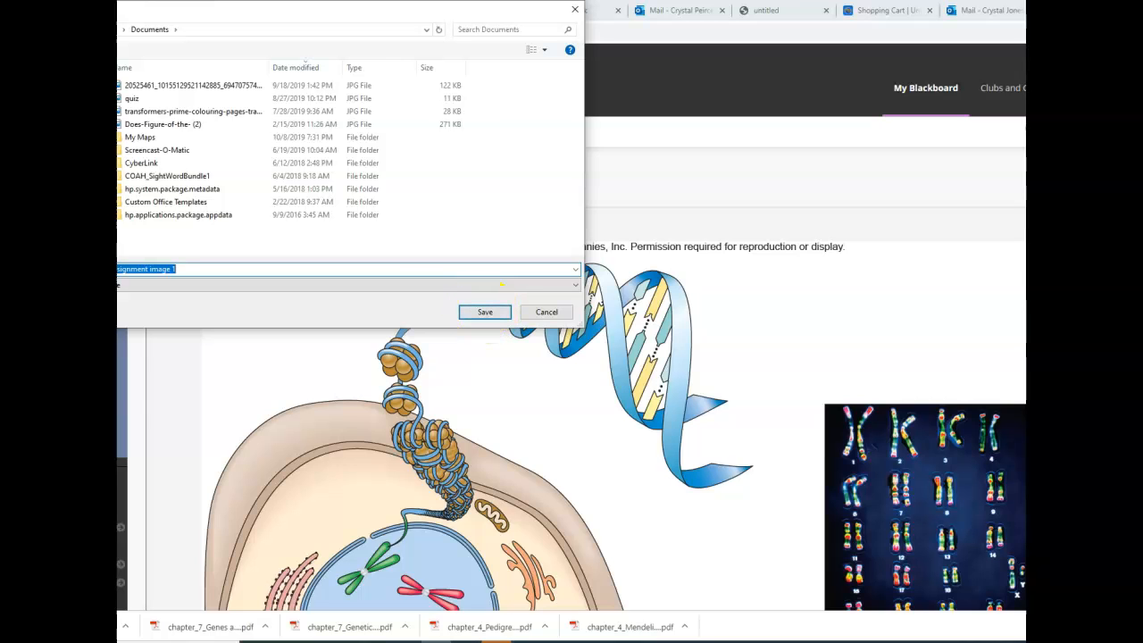
{"action": "left_click", "coordinate": [482, 312]}
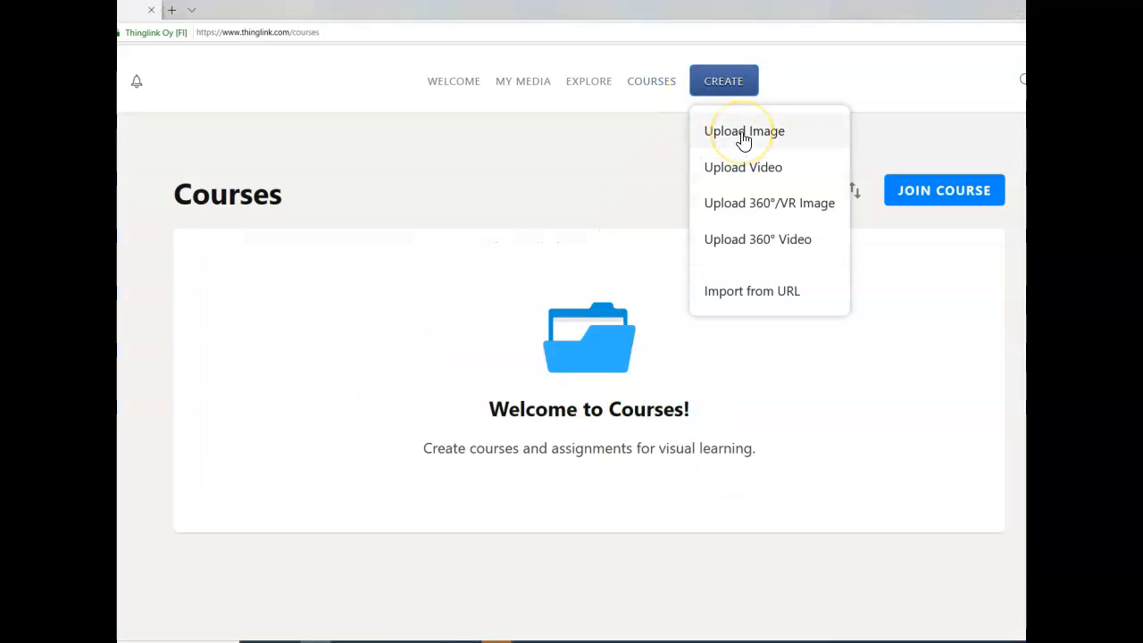
Upload "student assignment image 1" from the Documents folder to ThingLink as a new image.
{"action": "left_click", "coordinate": [787, 133]}
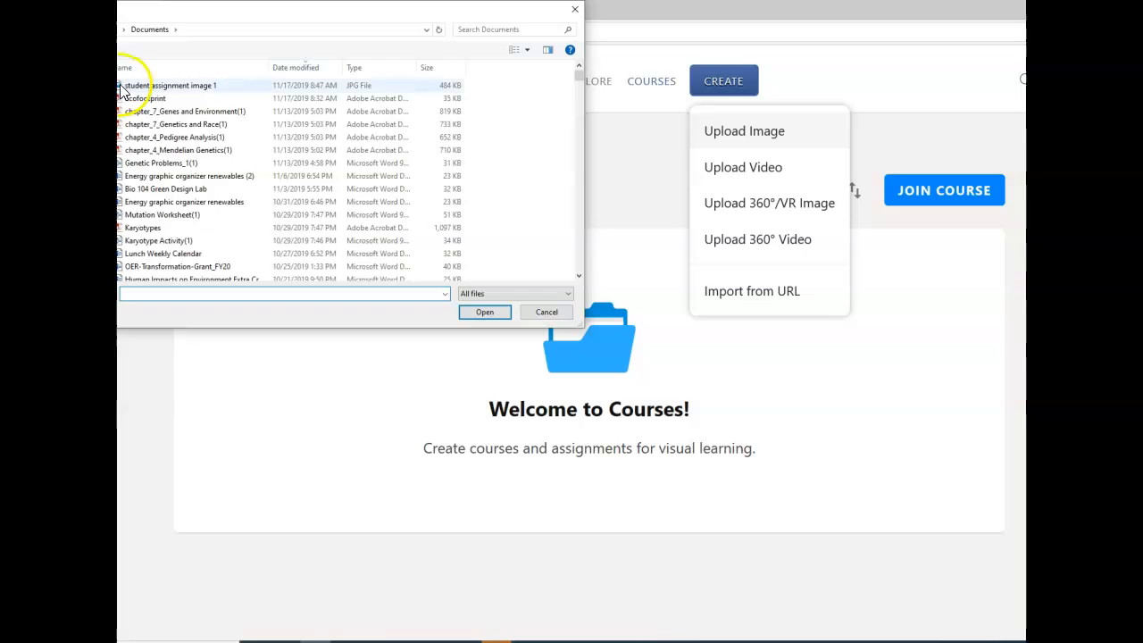
{"action": "left_click", "coordinate": [179, 87]}
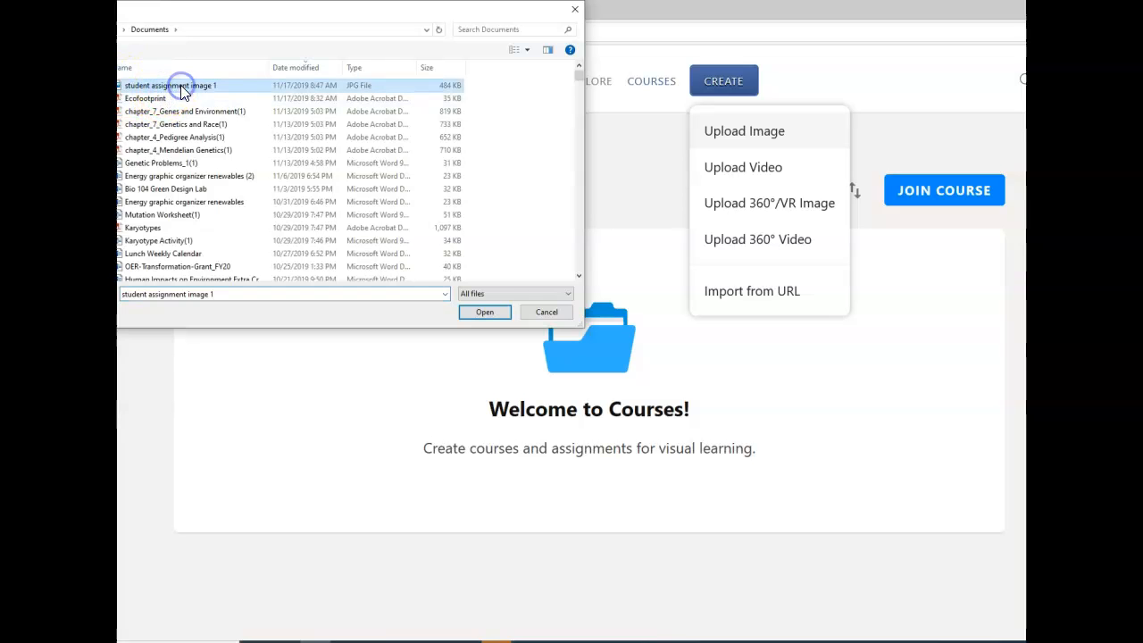
{"action": "left_click", "coordinate": [181, 85]}
{"action": "left_click", "coordinate": [485, 314]}
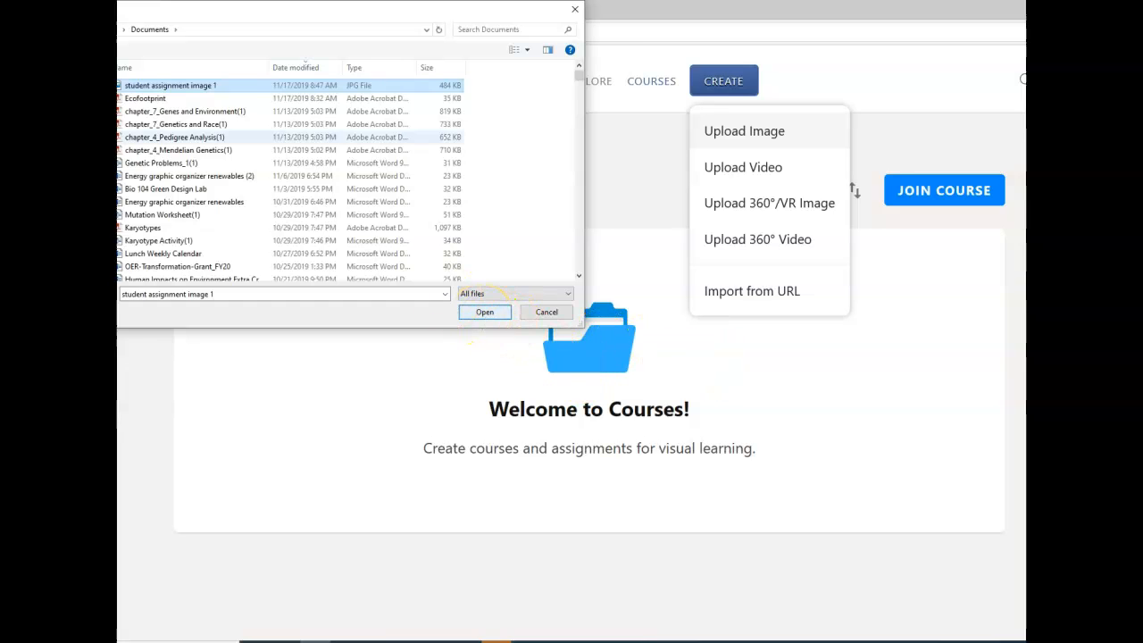
{"action": "left_click", "coordinate": [130, 85]}
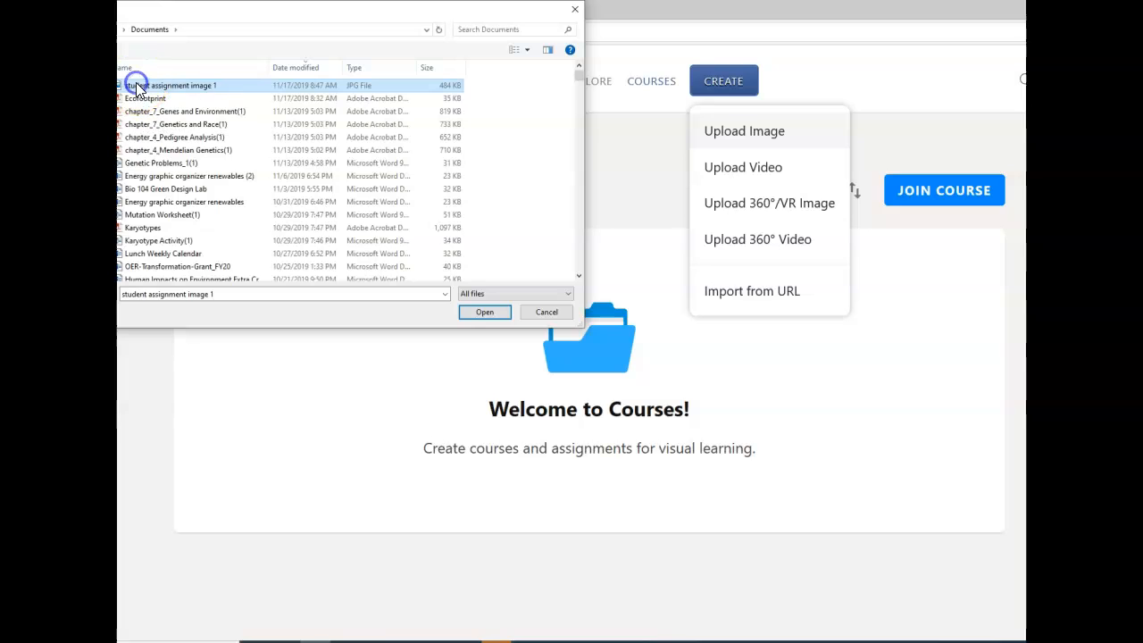
{"action": "left_click", "coordinate": [485, 312]}
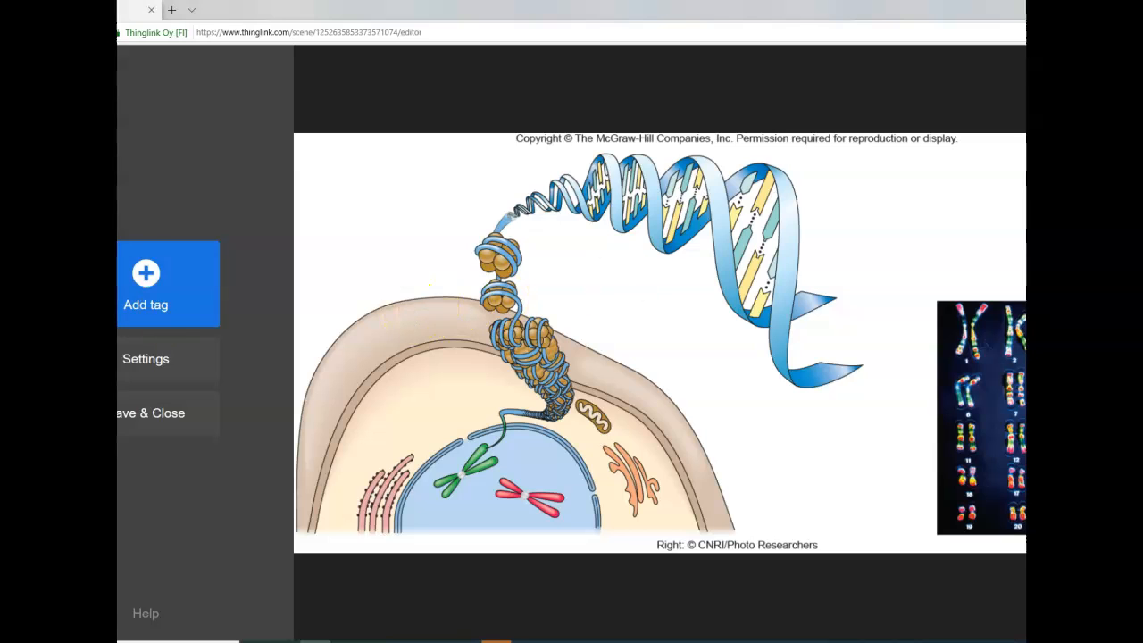
Add a new tag of the text and media type to the uploaded image.
{"action": "left_click", "coordinate": [154, 284]}
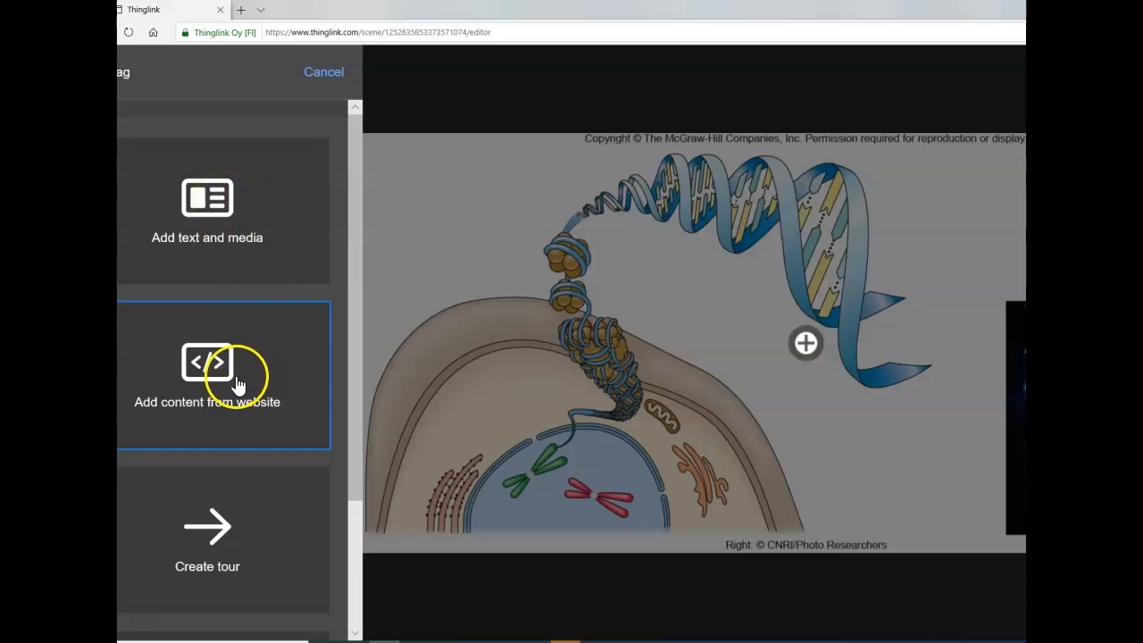
{"action": "scroll", "coordinate": [243, 446], "scroll_direction": "down", "scroll_amount": 2}
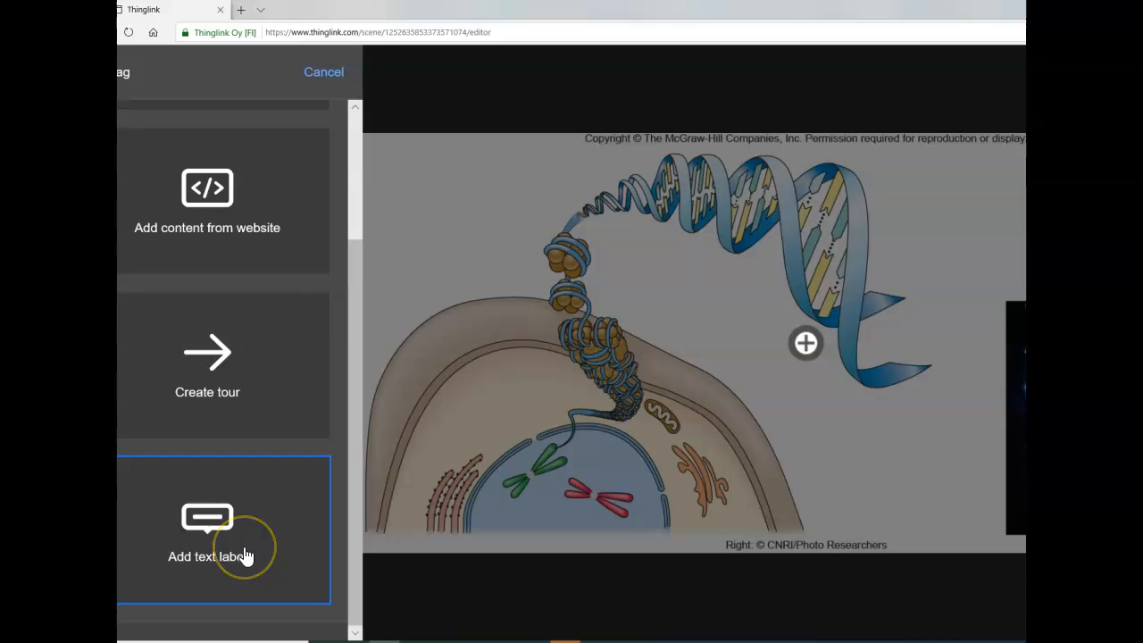
{"action": "scroll", "coordinate": [246, 555], "scroll_direction": "up", "scroll_amount": 2}
{"action": "left_click", "coordinate": [202, 254]}
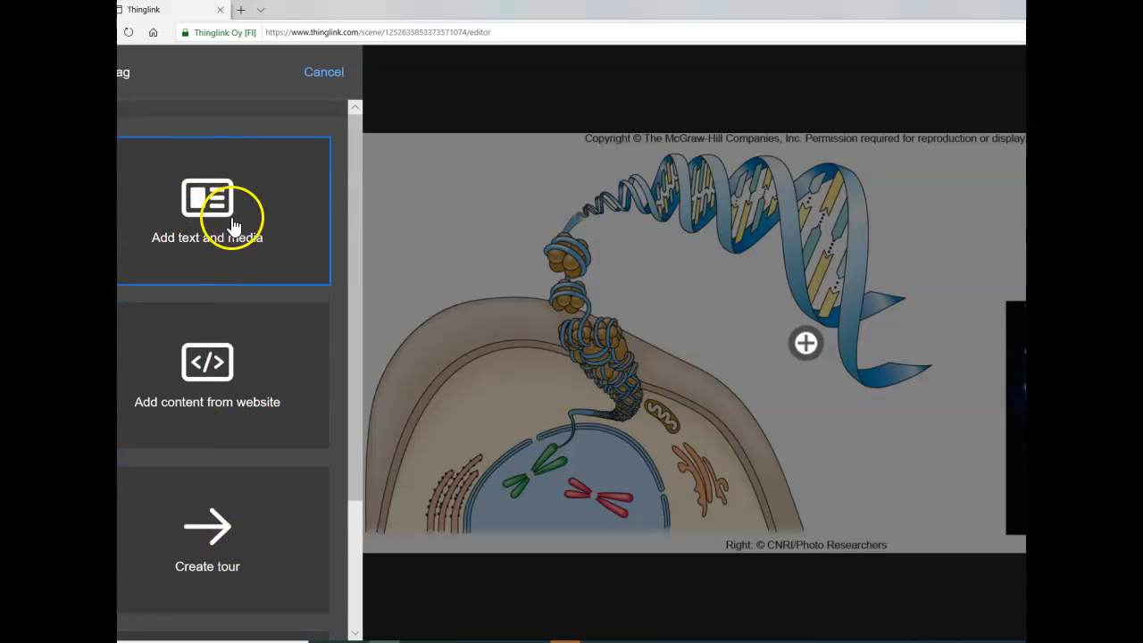
{"action": "left_click", "coordinate": [231, 216]}
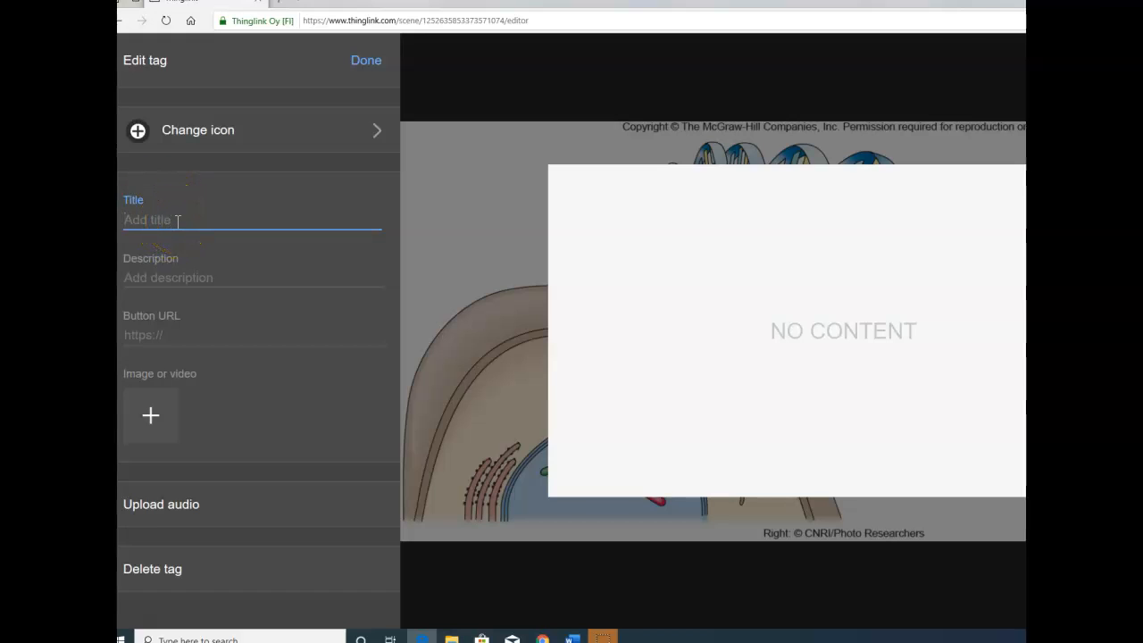
Set the tag's title to "Chromosomes" and its description to "What is a chromosome?".
{"action": "type", "text": "Abou"}
{"action": "key", "text": "BackSpace"}
{"action": "key", "text": "BackSpace"}
{"action": "key", "text": "BackSpace"}
{"action": "key", "text": "BackSpace"}
{"action": "type", "text": "Chro"}
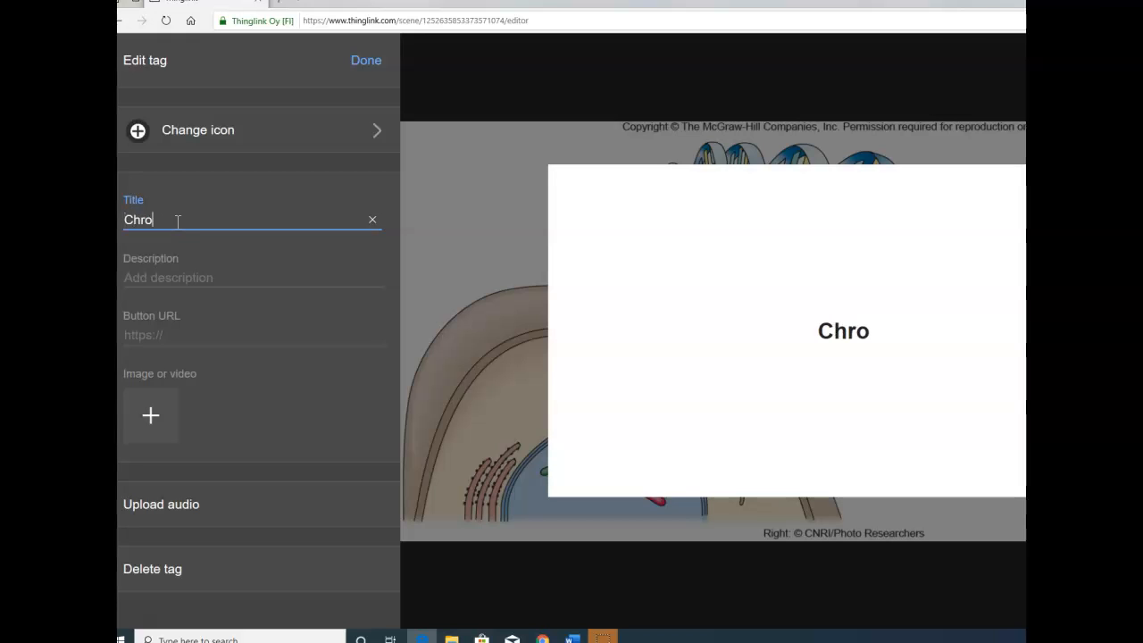
{"action": "type", "text": "mosomes"}
{"action": "left_click", "coordinate": [185, 280]}
{"action": "type", "text": "What is"}
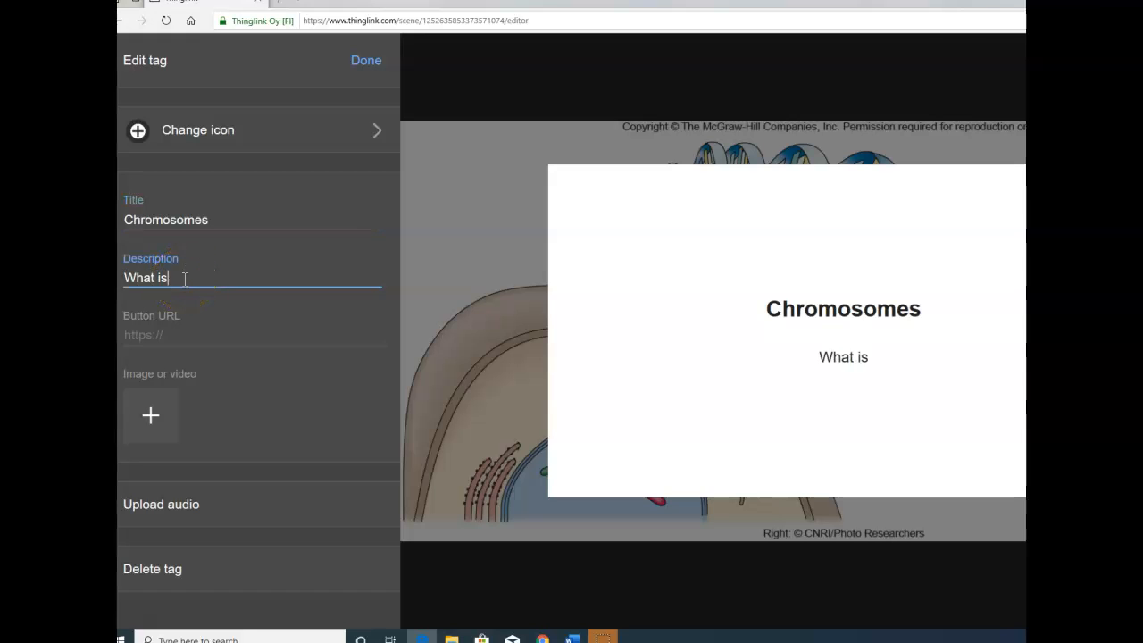
{"action": "type", "text": " a chromosome?"}
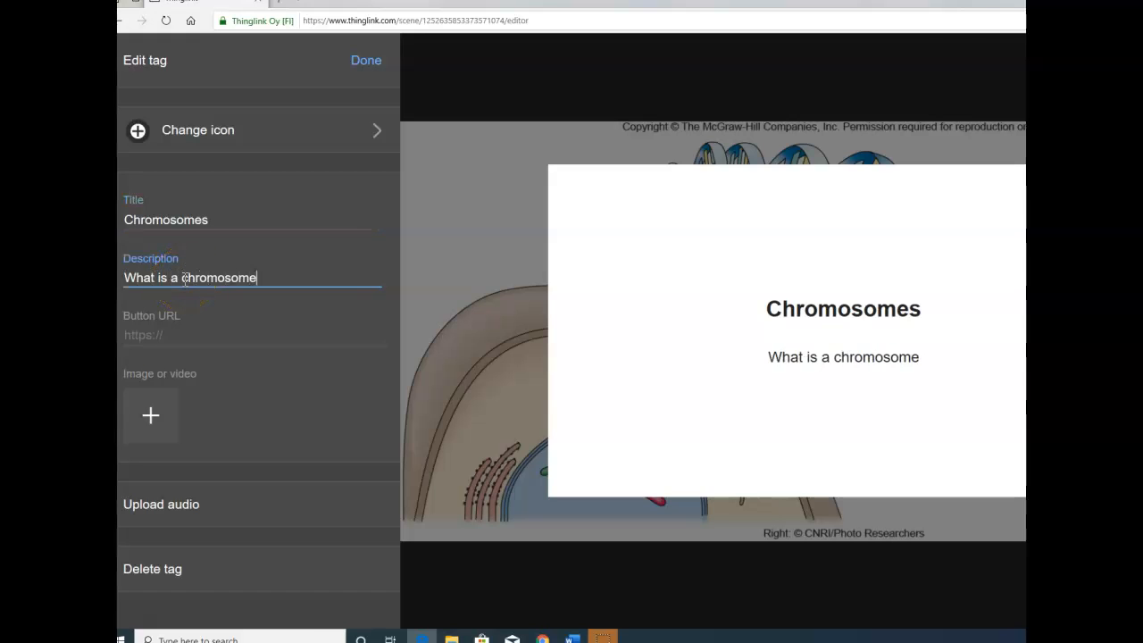
Switch to Chrome and search Google in a new tab for "what is a chromosome" to find a link for the tag.
{"action": "left_click", "coordinate": [156, 335]}
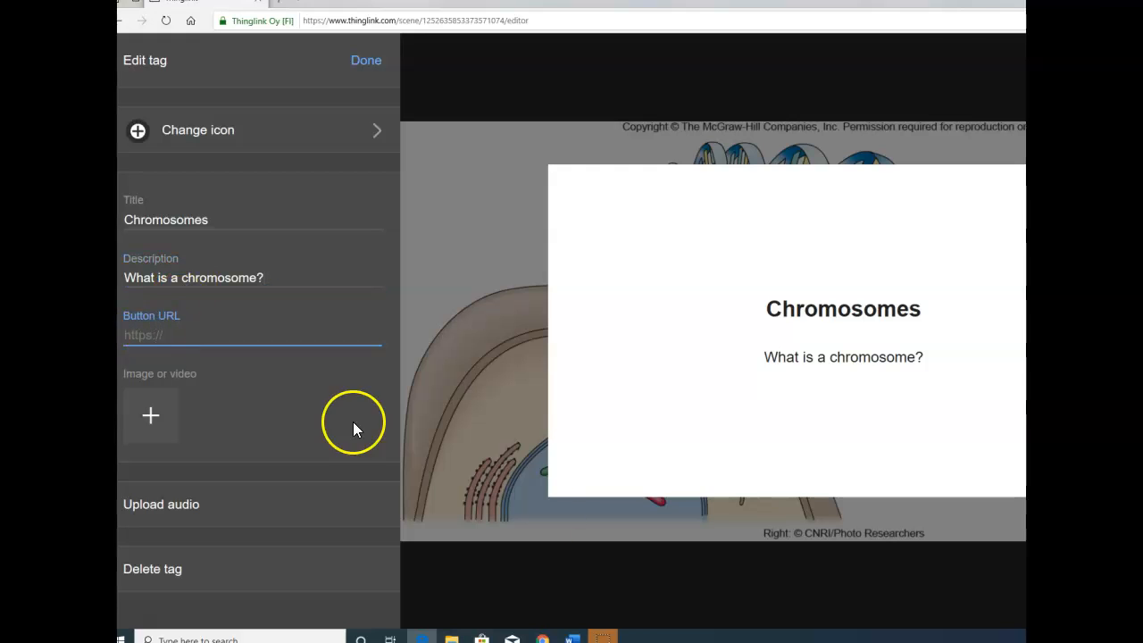
{"action": "left_click", "coordinate": [542, 639]}
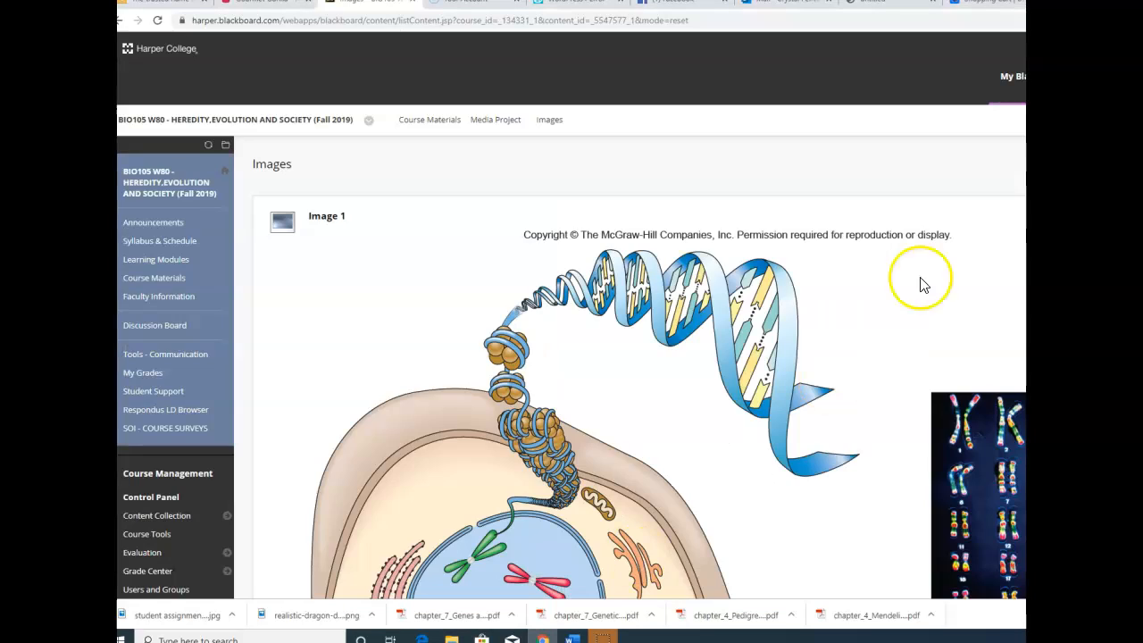
{"action": "key", "text": "ctrl+t"}
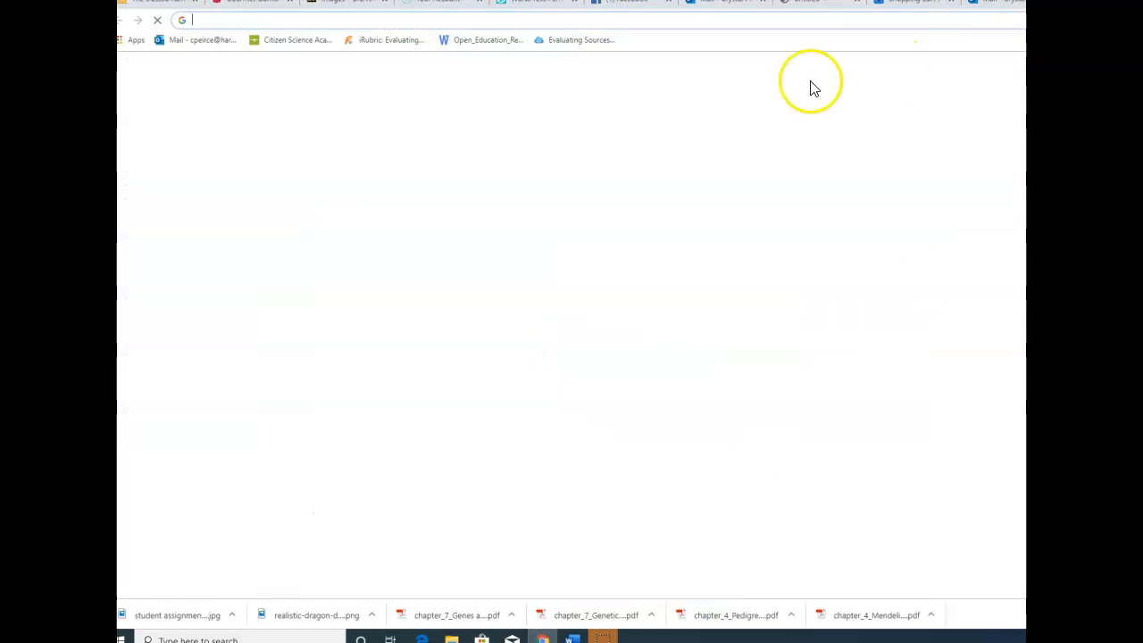
{"action": "left_click", "coordinate": [587, 252]}
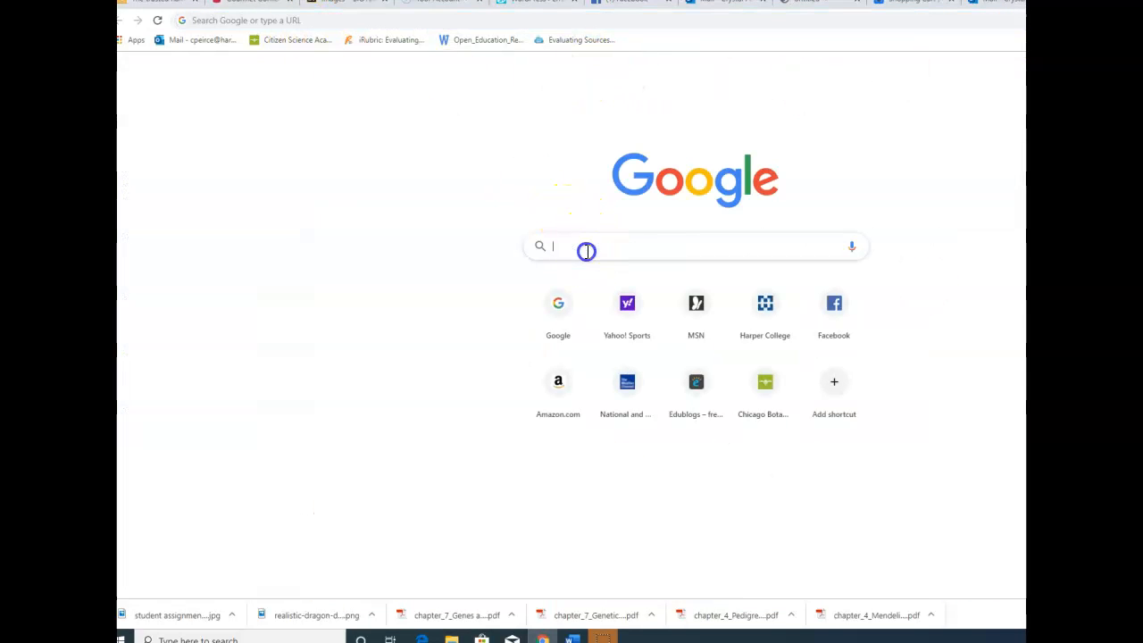
{"action": "type", "text": "what is a"}
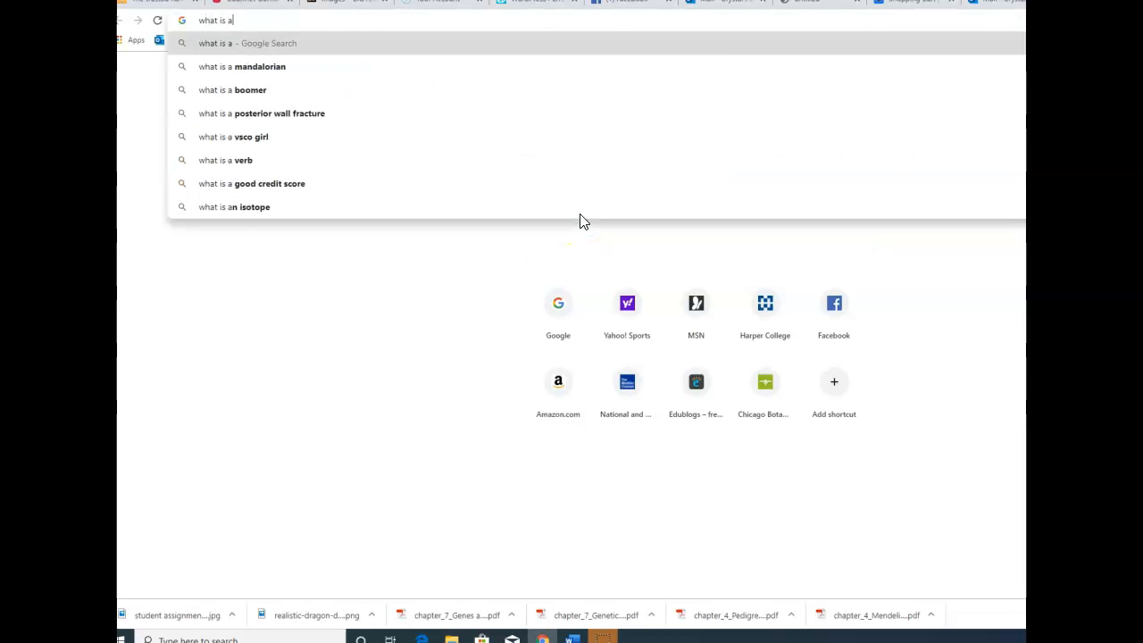
{"action": "type", "text": " chrom"}
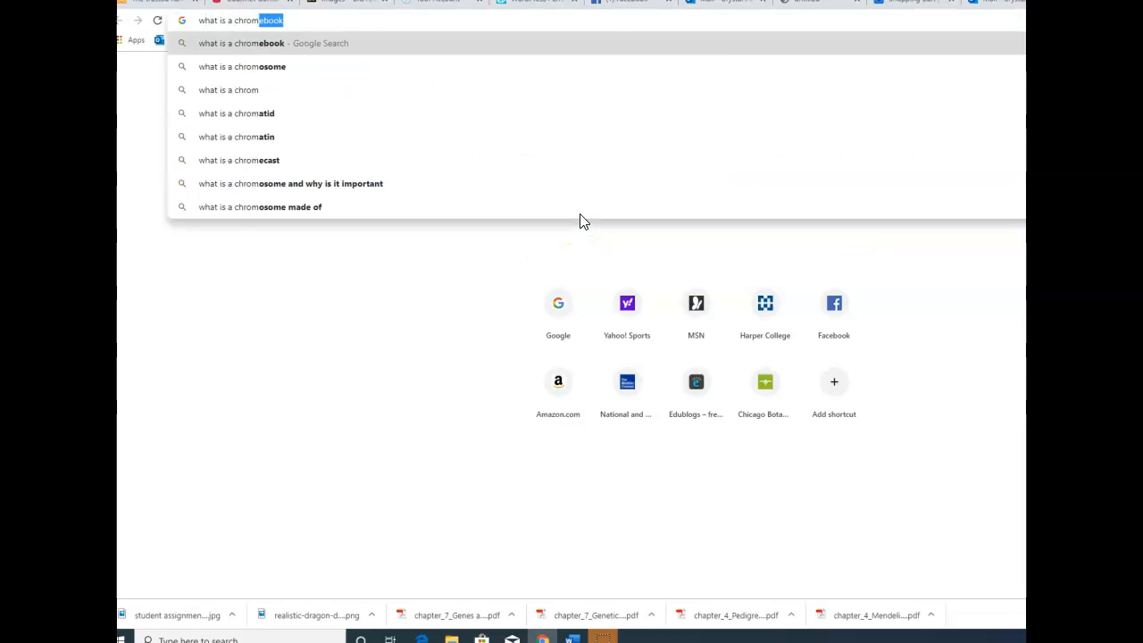
{"action": "left_click", "coordinate": [311, 67]}
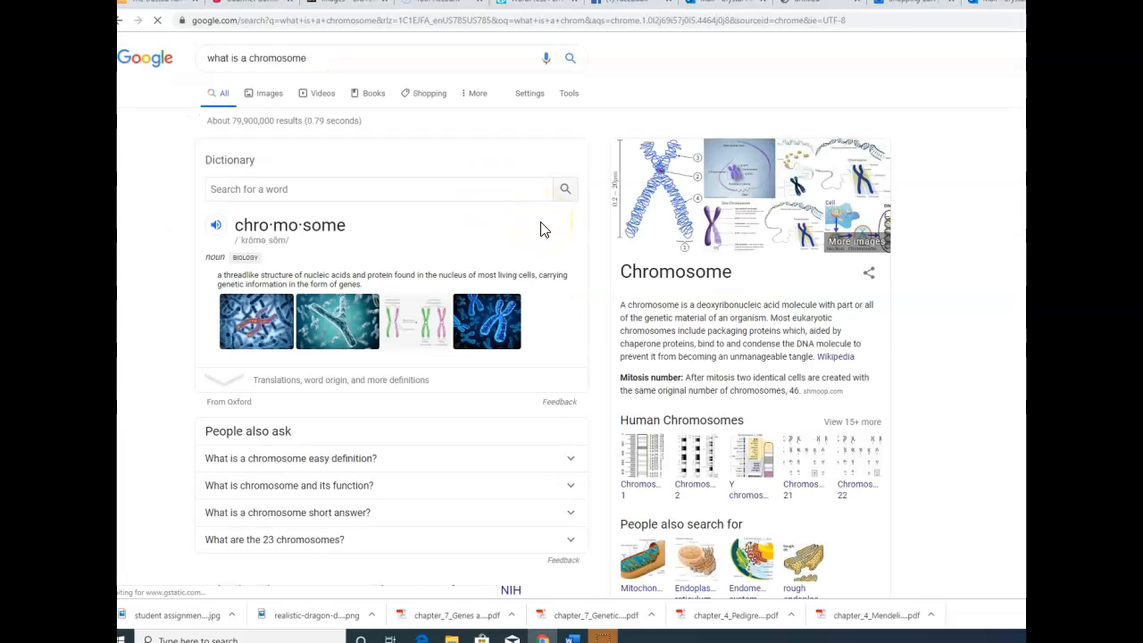
Open the Genetics Home Reference result "What is a chromosome?", look through the article and copy its web address.
{"action": "scroll", "coordinate": [505, 245], "scroll_direction": "down", "scroll_amount": 2}
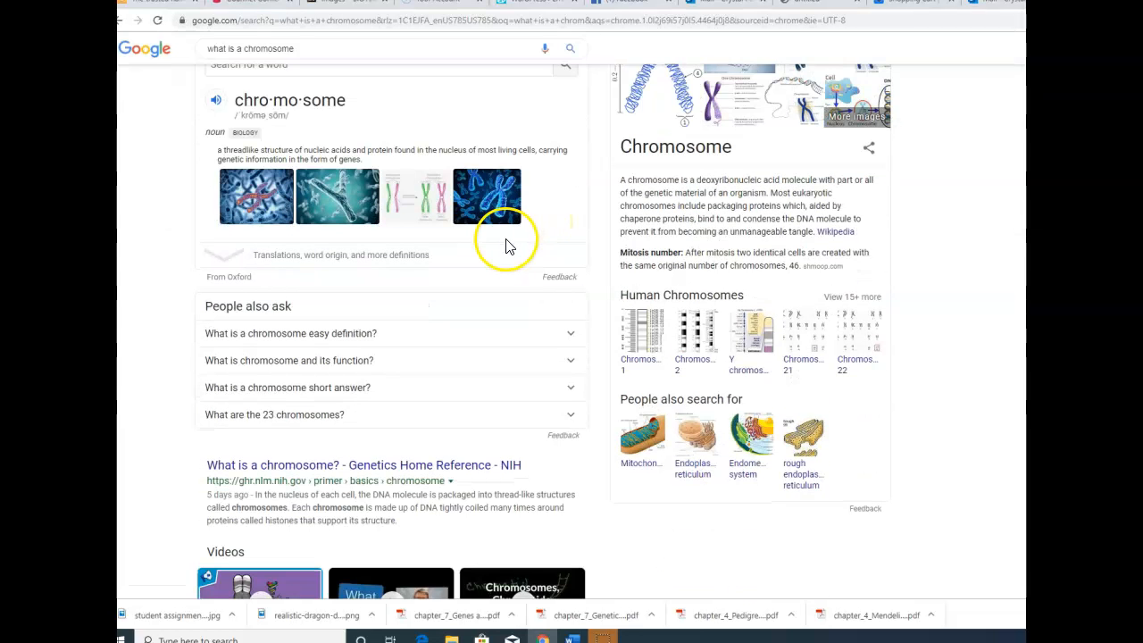
{"action": "scroll", "coordinate": [446, 294], "scroll_direction": "down", "scroll_amount": 1}
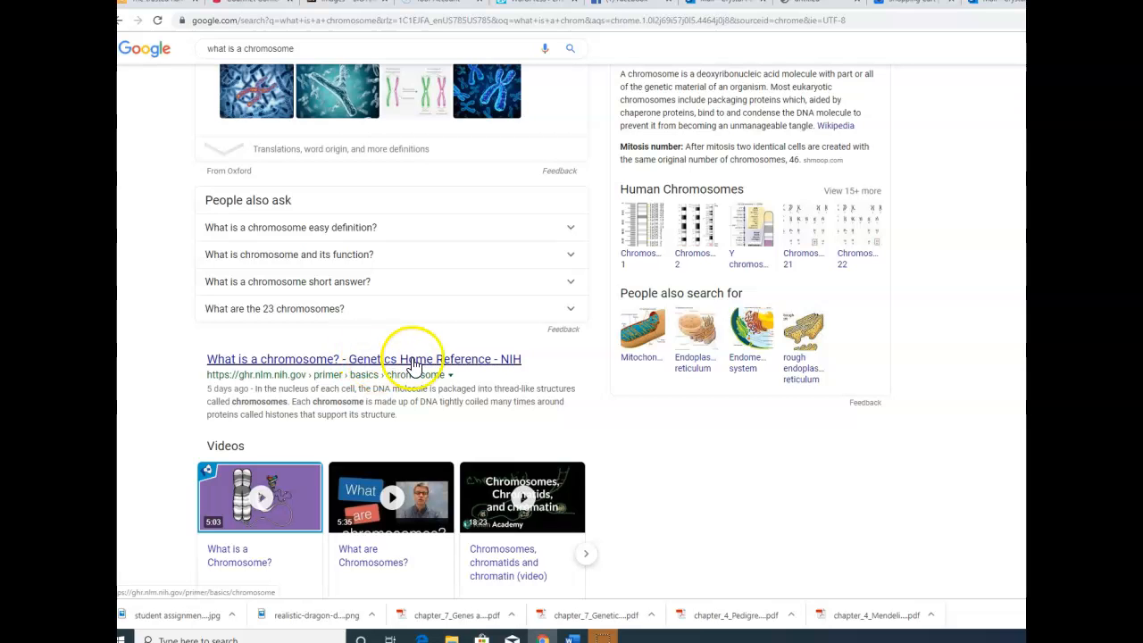
{"action": "left_click", "coordinate": [324, 364]}
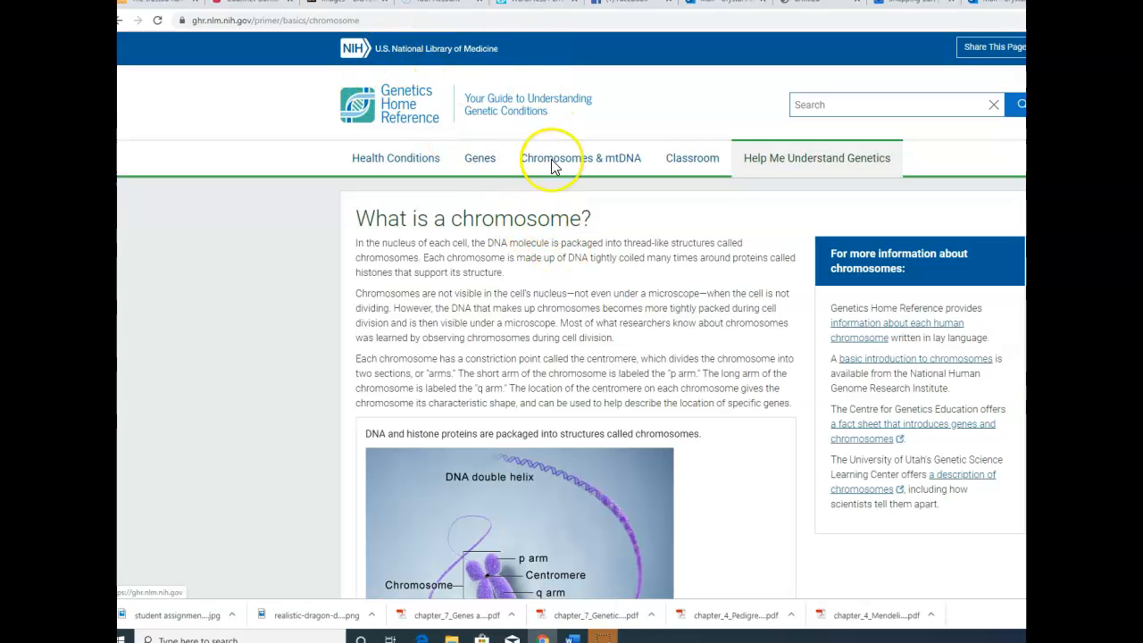
{"action": "scroll", "coordinate": [580, 267], "scroll_direction": "down", "scroll_amount": 2}
{"action": "scroll", "coordinate": [542, 302], "scroll_direction": "down", "scroll_amount": 2}
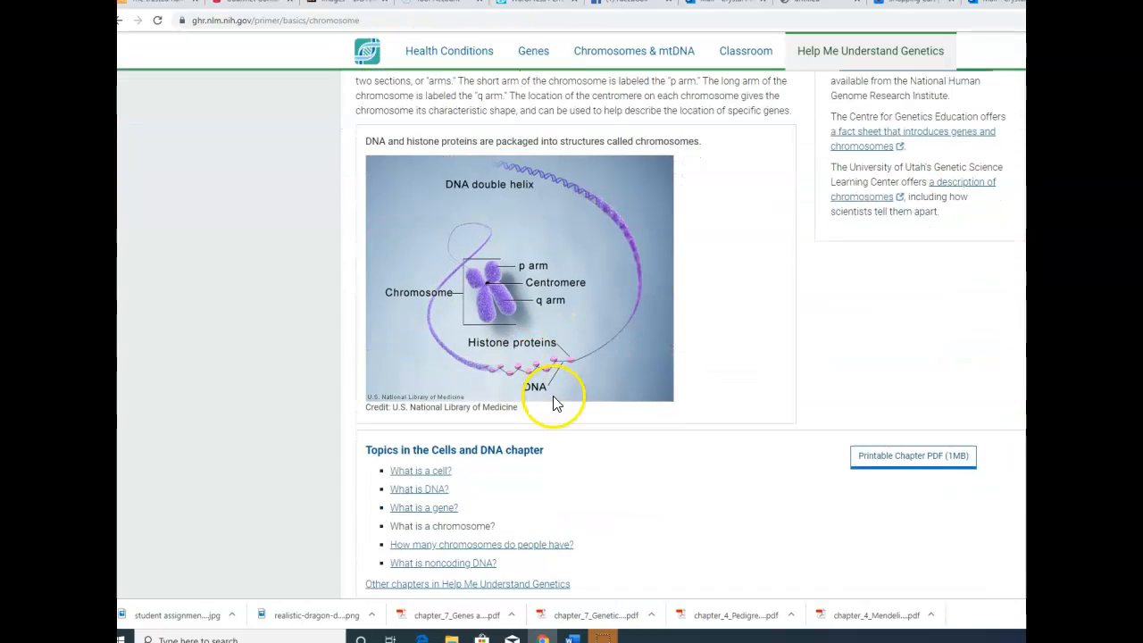
{"action": "scroll", "coordinate": [554, 401], "scroll_direction": "up", "scroll_amount": 5}
{"action": "left_click", "coordinate": [340, 21]}
{"action": "key", "text": "ctrl+c"}
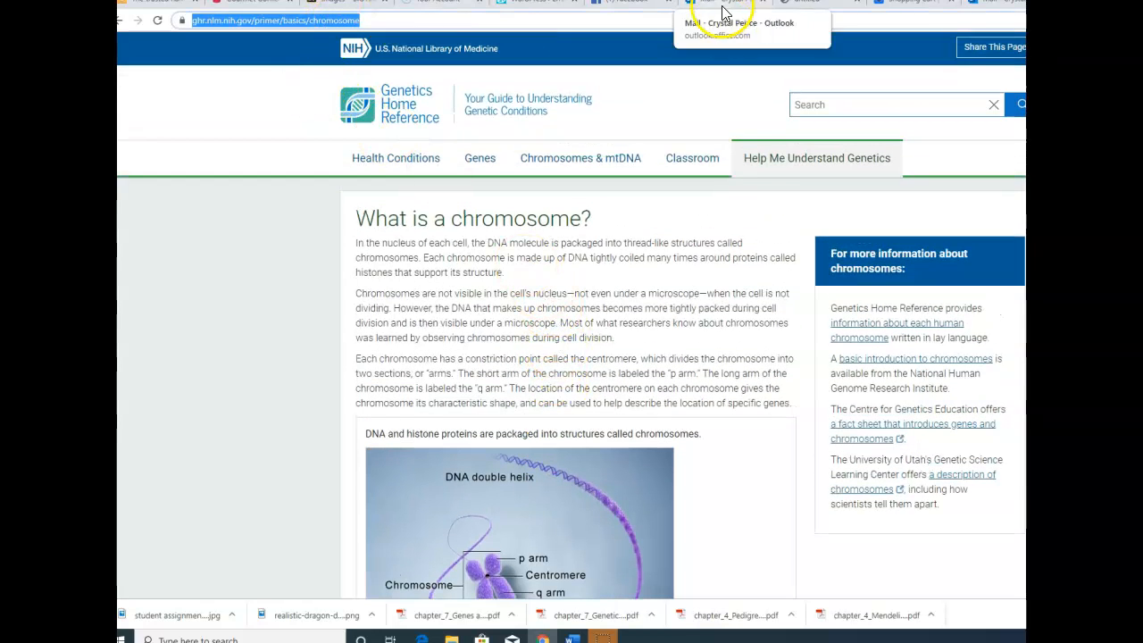
Switch back to ThingLink in Edge, paste the copied article address as the tag's button URL and finish editing the tag.
{"action": "left_click", "coordinate": [421, 638]}
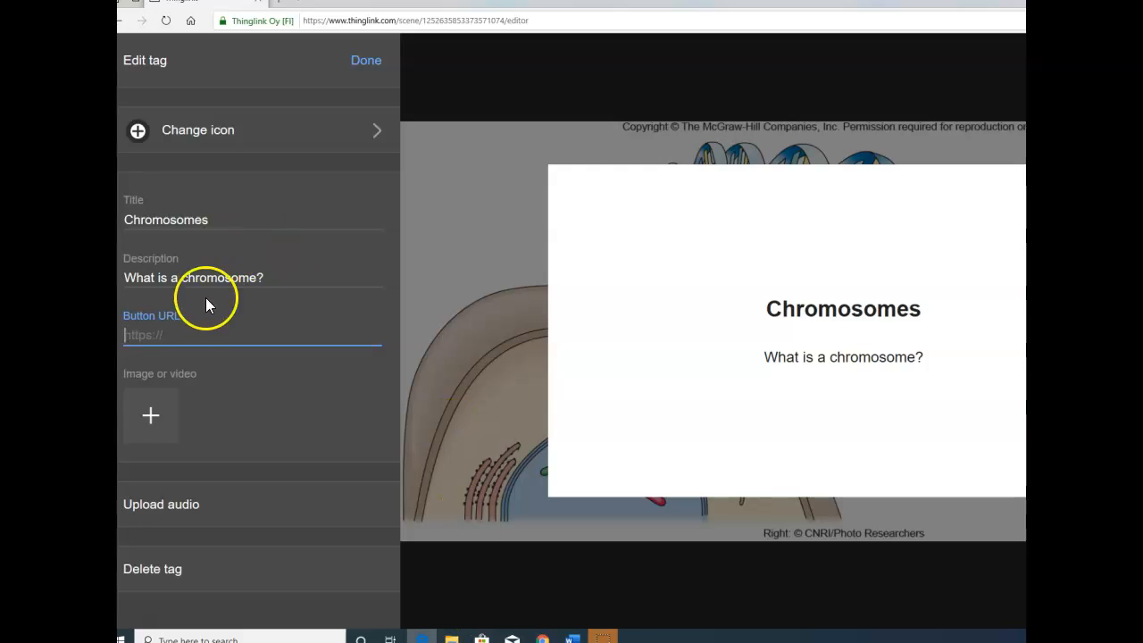
{"action": "key", "text": "ctrl+v"}
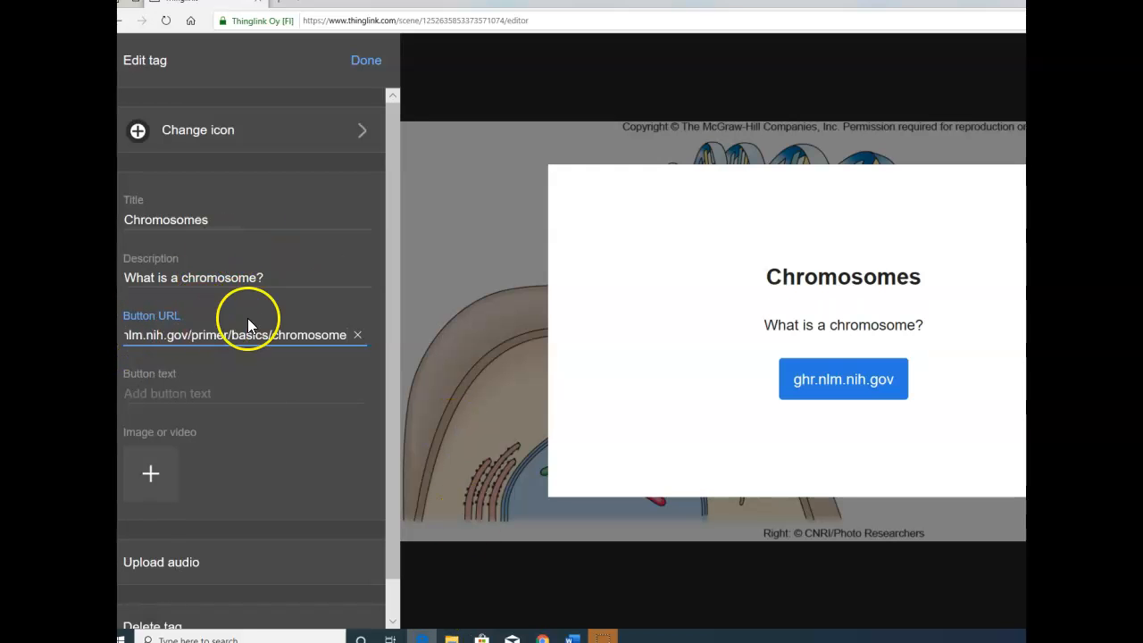
{"action": "scroll", "coordinate": [202, 383], "scroll_direction": "down", "scroll_amount": 1}
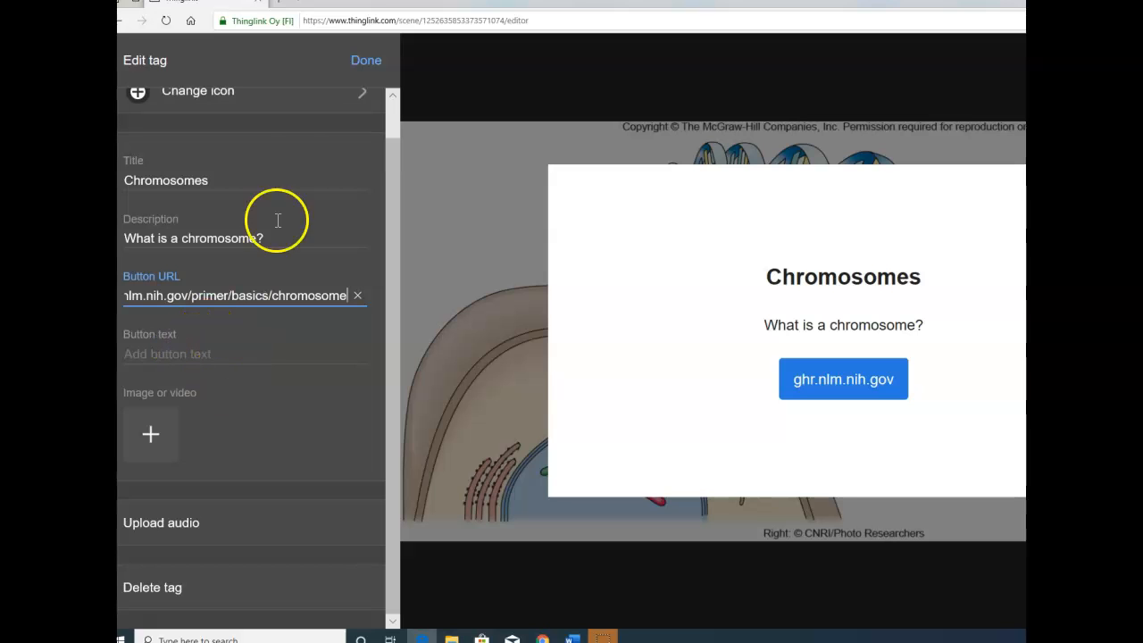
{"action": "left_click", "coordinate": [366, 62]}
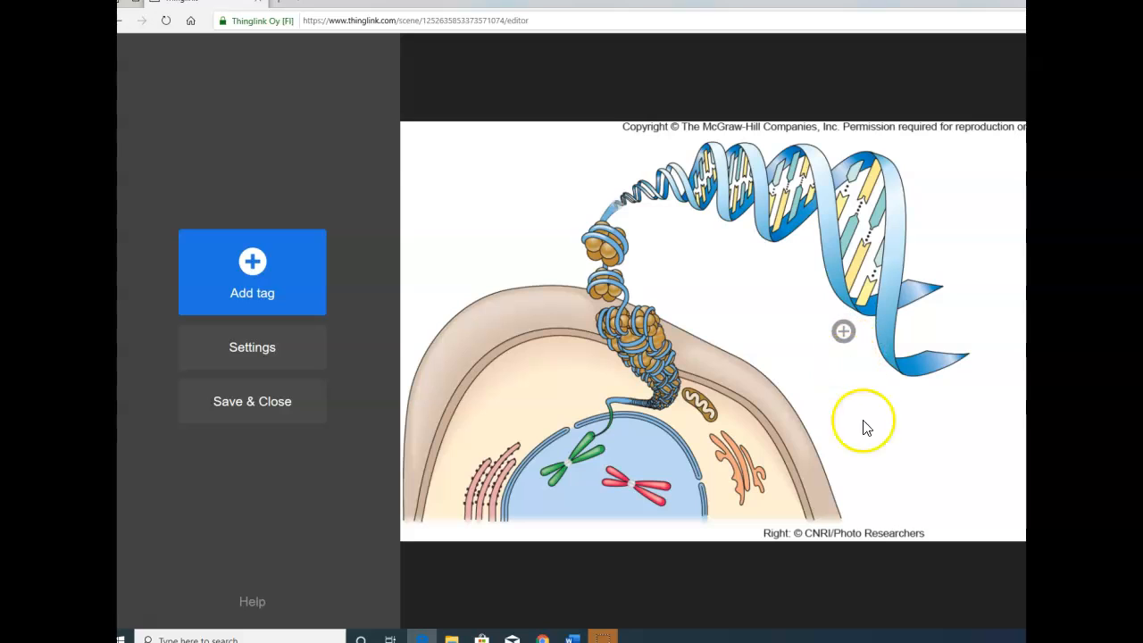
Check the Chromosomes tag's content and move the tag onto the large DNA strand in the image.
{"action": "left_click", "coordinate": [844, 334]}
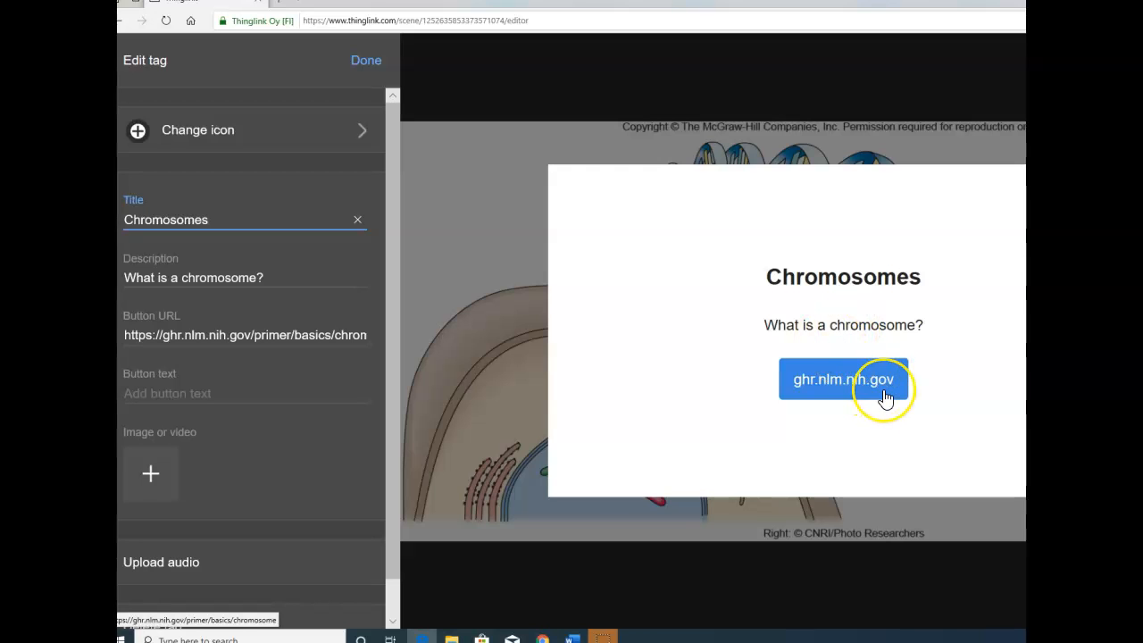
{"action": "left_click", "coordinate": [490, 198]}
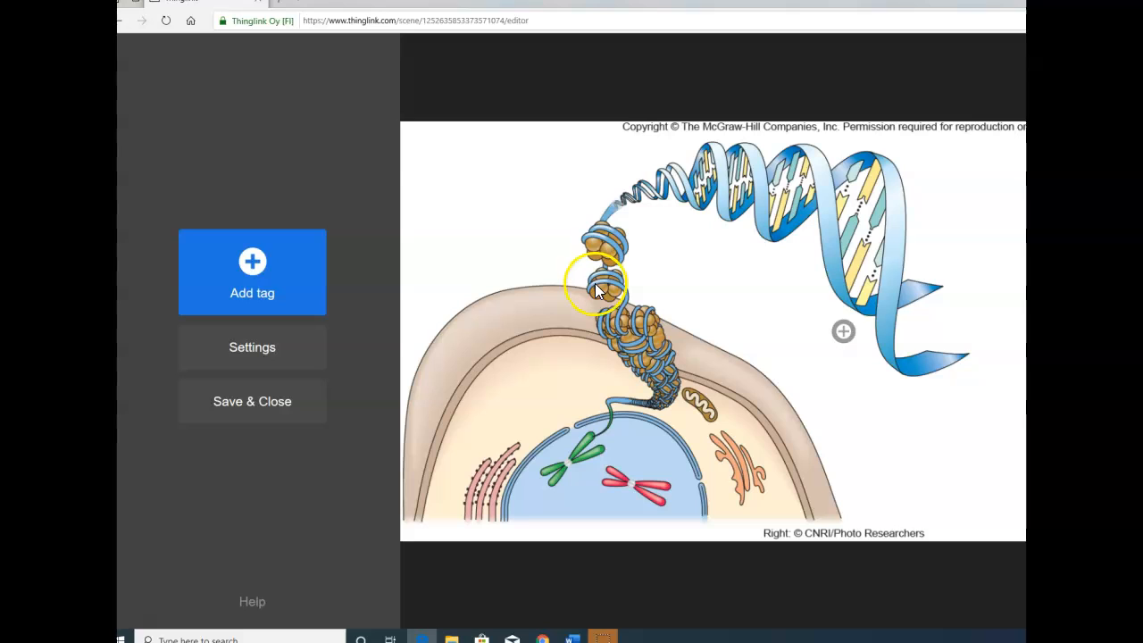
{"action": "mouse_move", "coordinate": [843, 331]}
{"action": "left_mouse_down"}
{"action": "mouse_move", "coordinate": [857, 286]}
{"action": "mouse_move", "coordinate": [841, 223]}
{"action": "mouse_move", "coordinate": [798, 191]}
{"action": "mouse_move", "coordinate": [732, 214]}
{"action": "mouse_move", "coordinate": [655, 194]}
{"action": "mouse_move", "coordinate": [805, 241]}
{"action": "mouse_move", "coordinate": [901, 309]}
{"action": "mouse_move", "coordinate": [880, 280]}
{"action": "mouse_move", "coordinate": [890, 262]}
{"action": "left_mouse_up"}
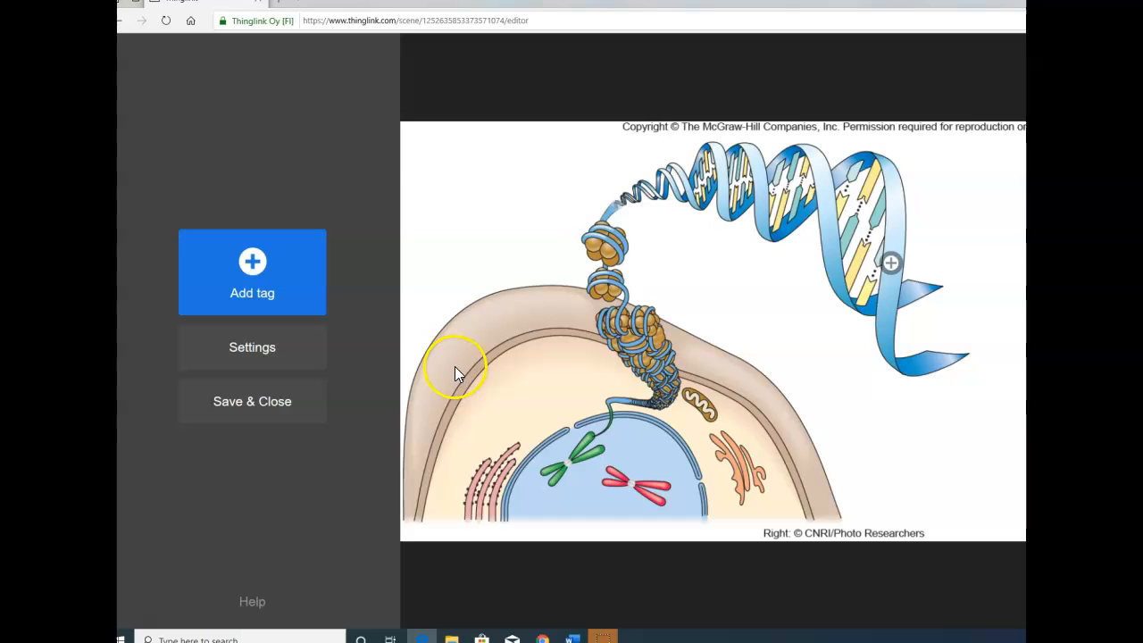
{"action": "left_click", "coordinate": [896, 276]}
Switch to the Creative Media Assignment instructions in Word and review the scenarios and the tagging requirements.
{"action": "mouse_move", "coordinate": [572, 636]}
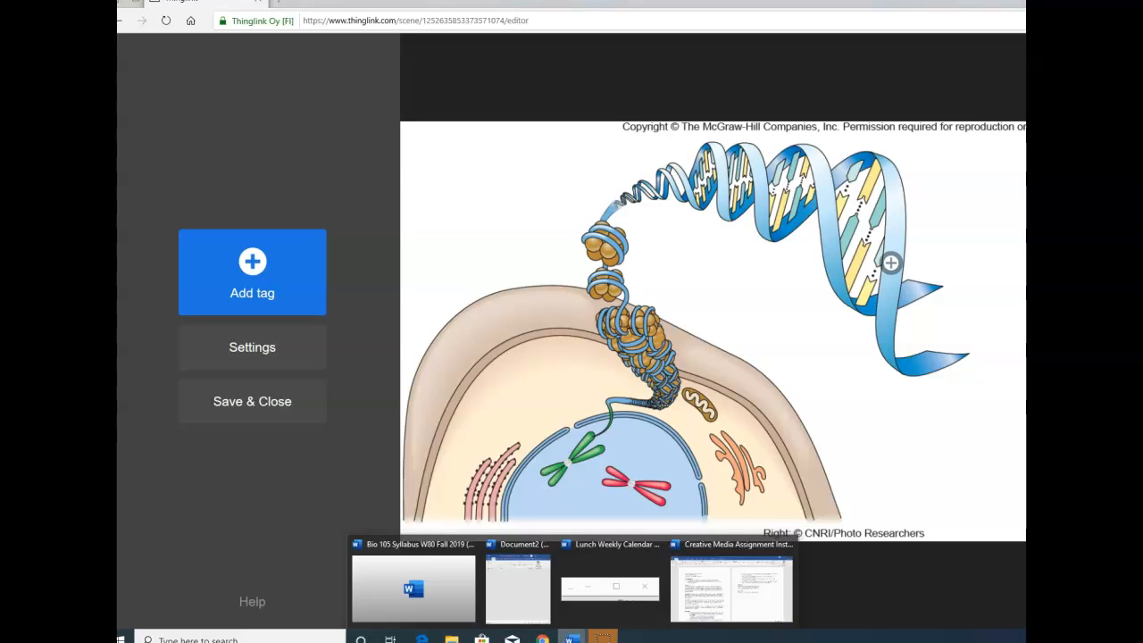
{"action": "left_click", "coordinate": [723, 584]}
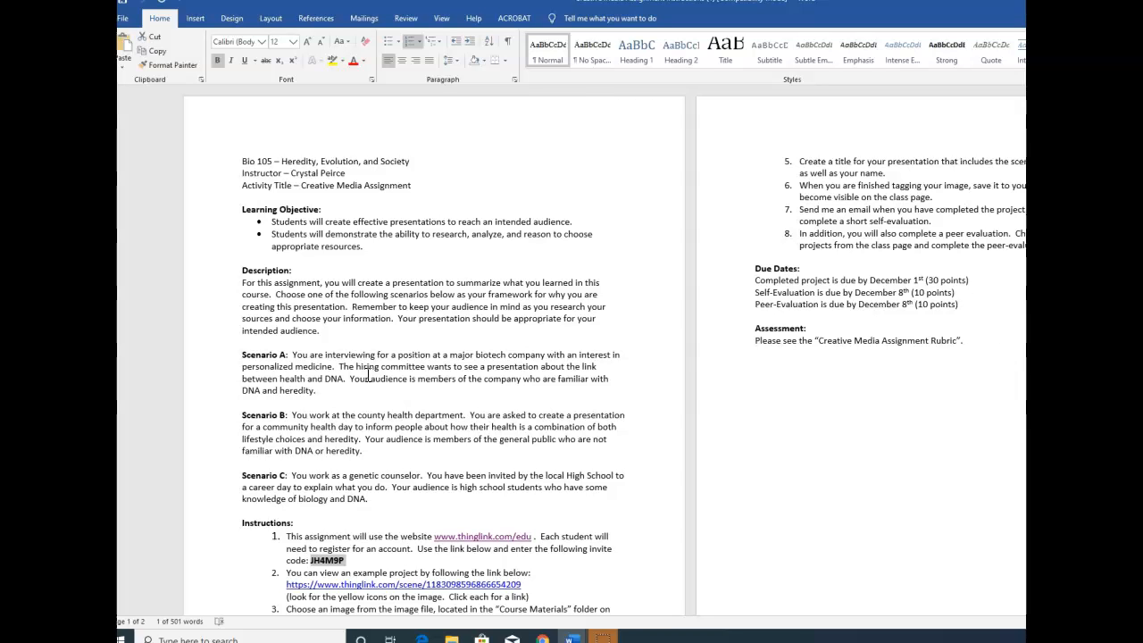
{"action": "scroll", "coordinate": [556, 402], "scroll_direction": "down", "scroll_amount": 2}
{"action": "scroll", "coordinate": [555, 402], "scroll_direction": "down", "scroll_amount": 2}
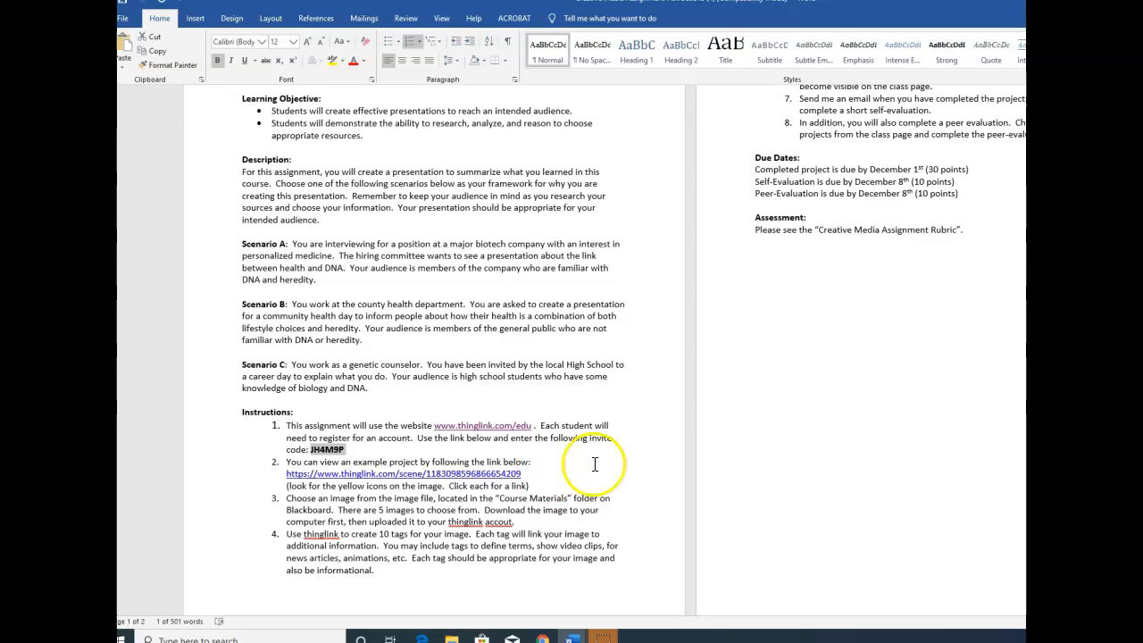
{"action": "scroll", "coordinate": [652, 451], "scroll_direction": "up", "scroll_amount": 3}
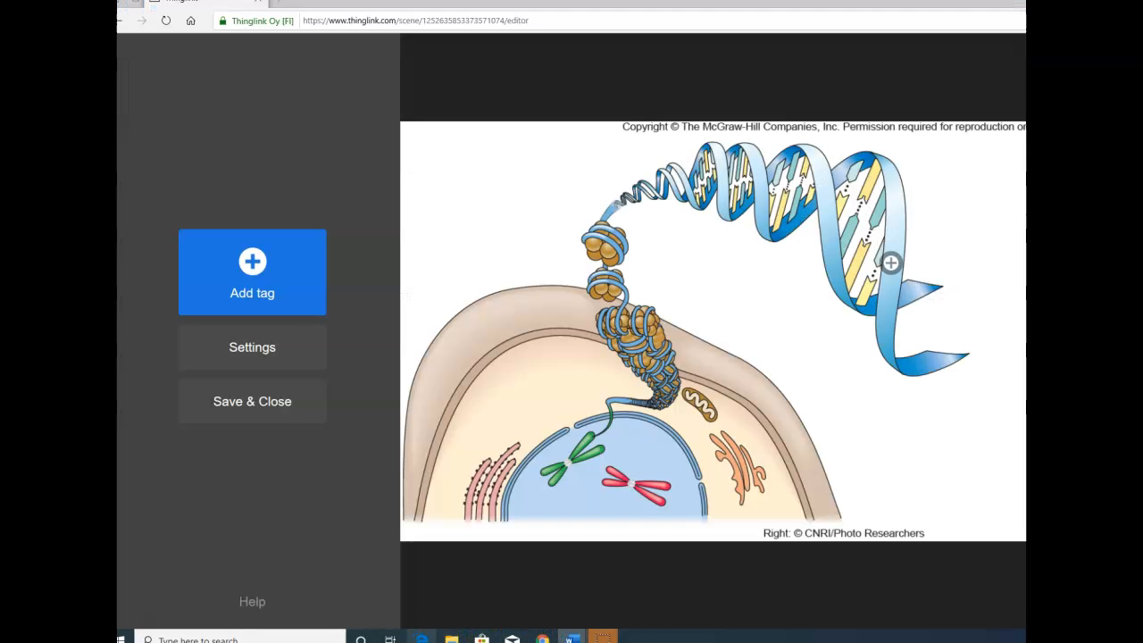
Switch back to ThingLink in Edge and save and close the tagged image in the editor.
{"action": "left_click", "coordinate": [421, 636]}
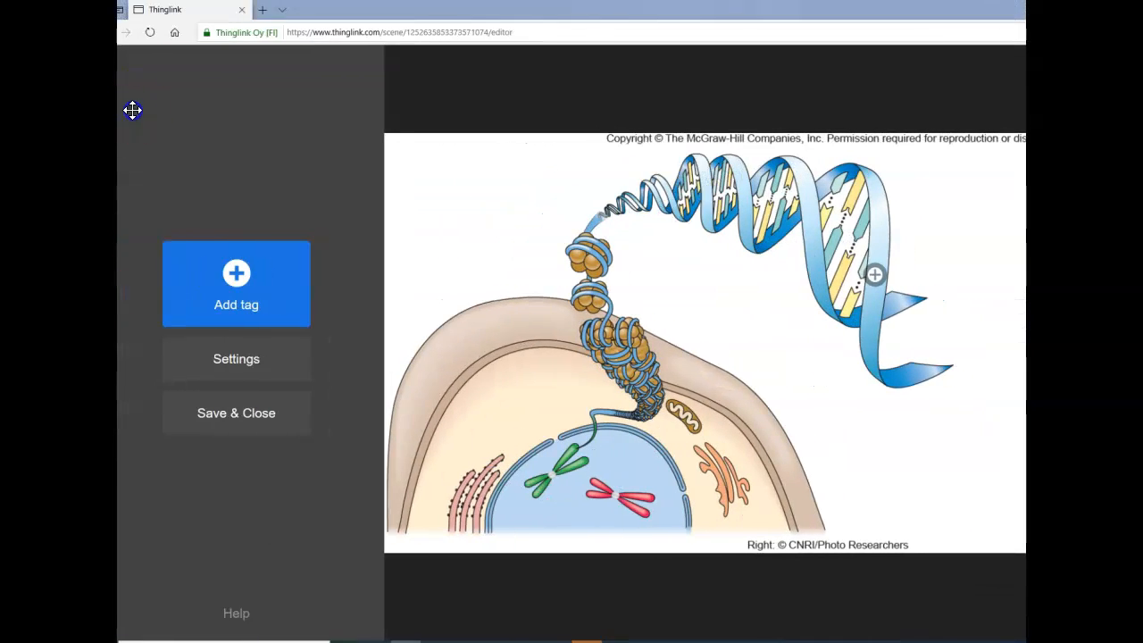
{"action": "left_click", "coordinate": [253, 424]}
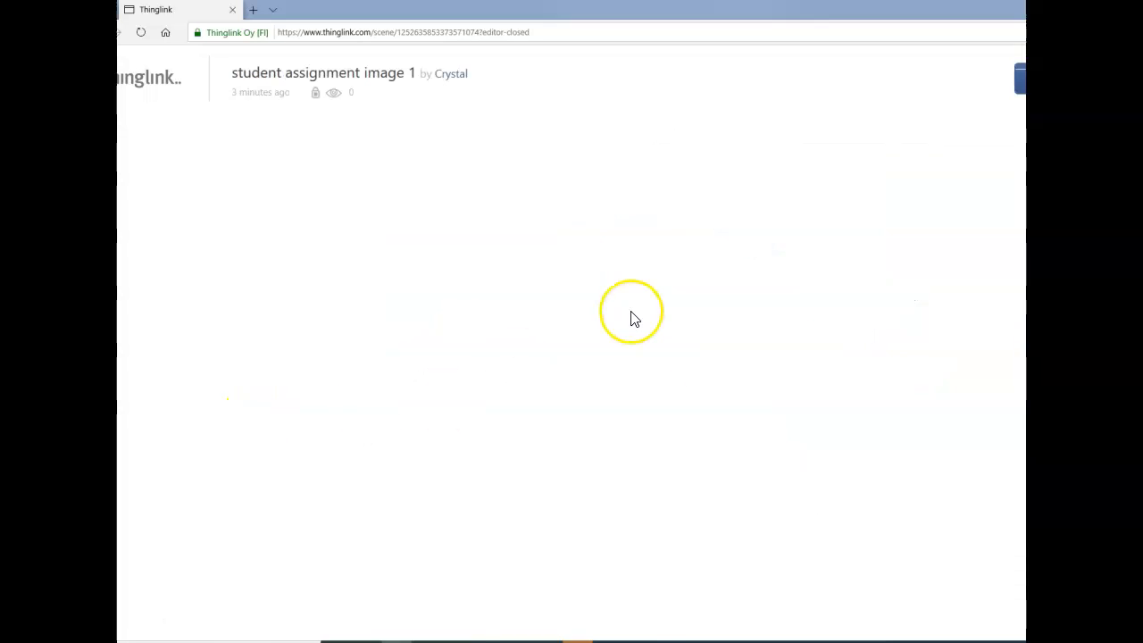
{"action": "left_click", "coordinate": [1020, 78]}
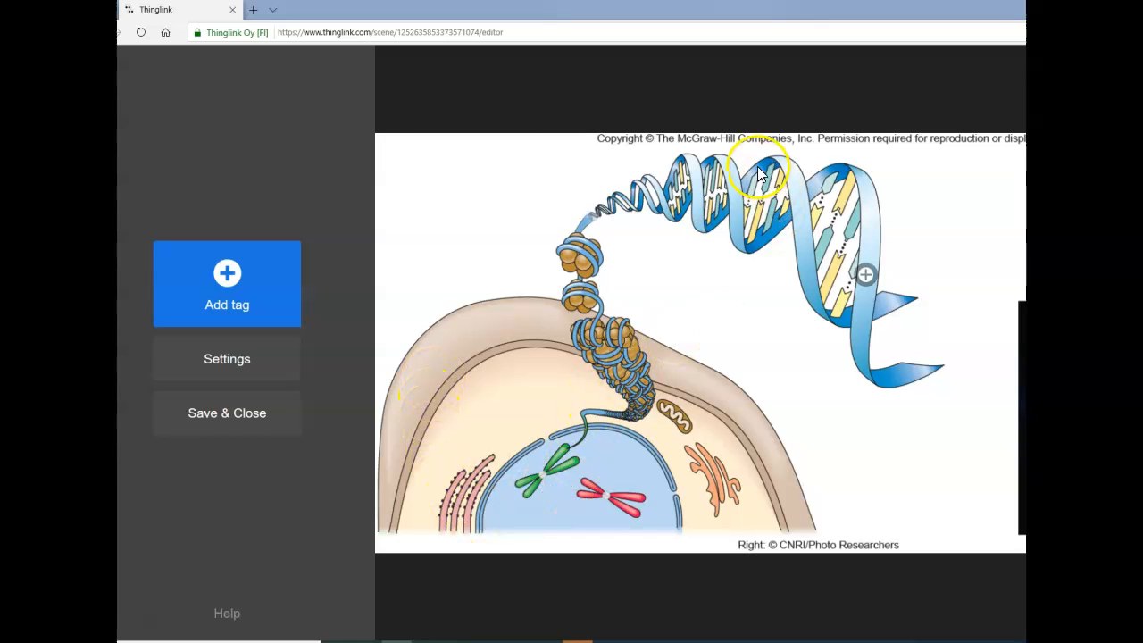
{"action": "left_click", "coordinate": [234, 416]}
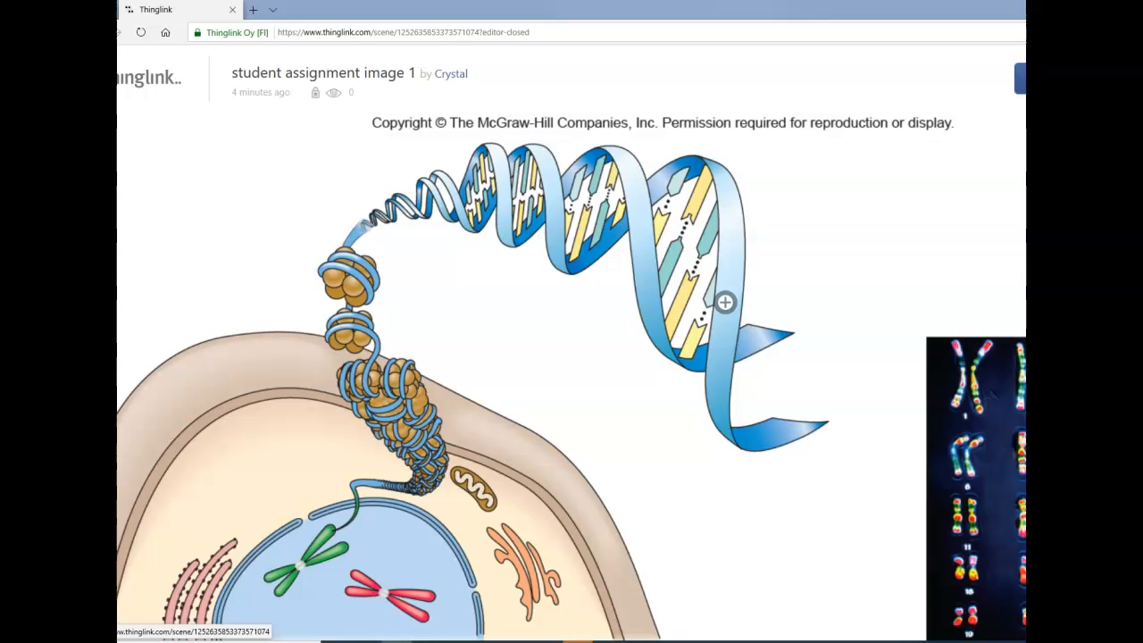
Change the image title to "Scenario B - " followed by the student's first name, and save the settings.
{"action": "left_click", "coordinate": [1024, 79]}
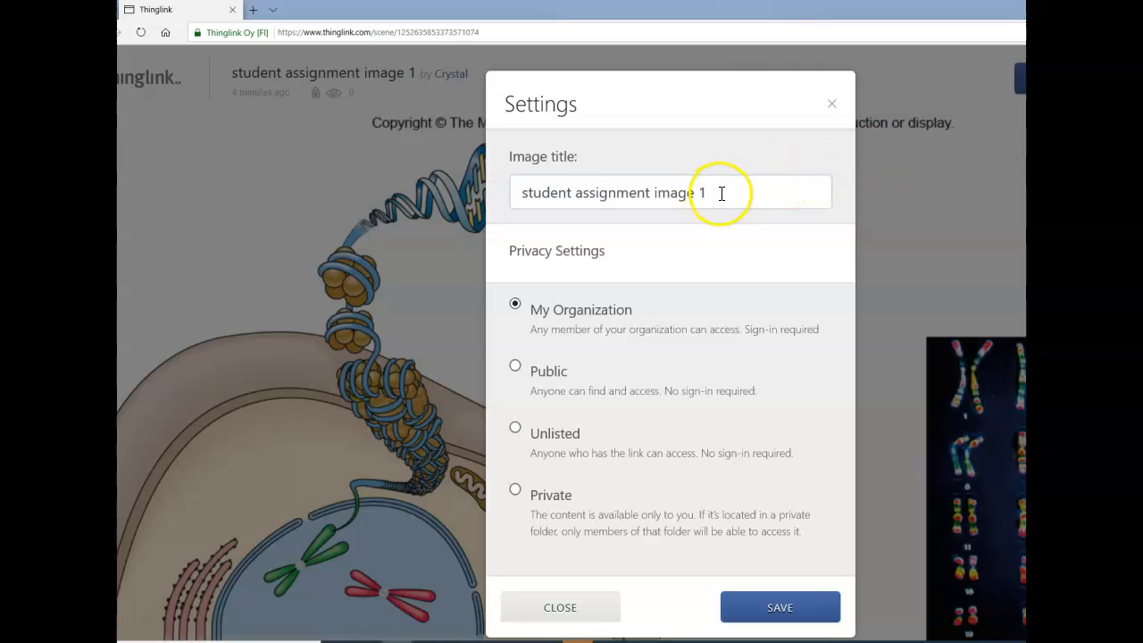
{"action": "left_click_drag", "start_coordinate": [722, 194], "coordinate": [503, 197]}
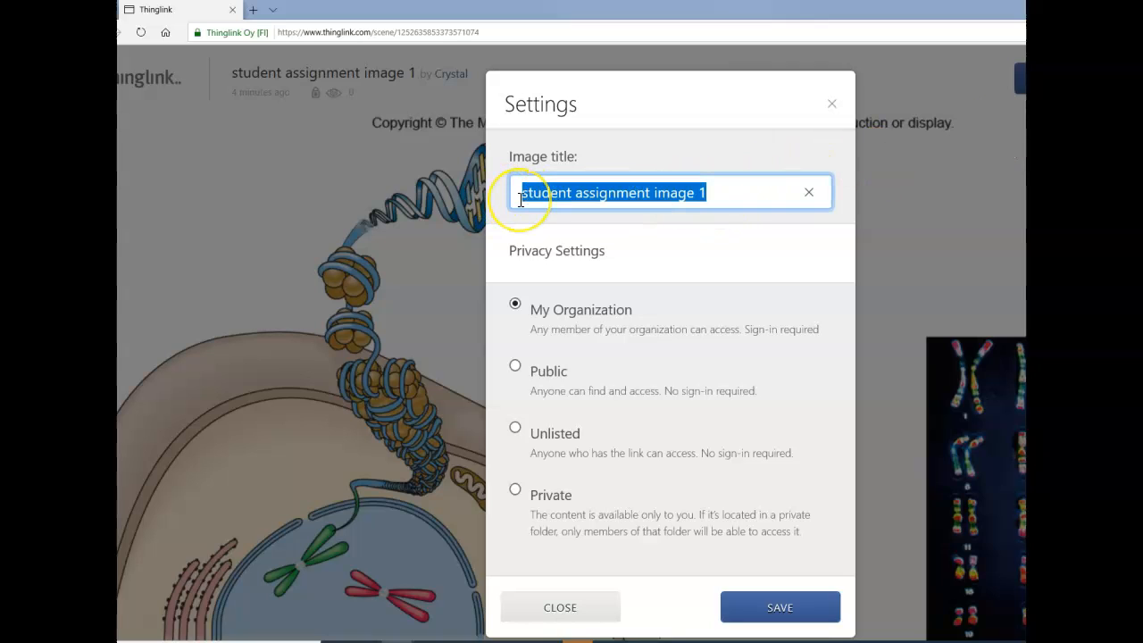
{"action": "type", "text": "Scenario B - Crystal"}
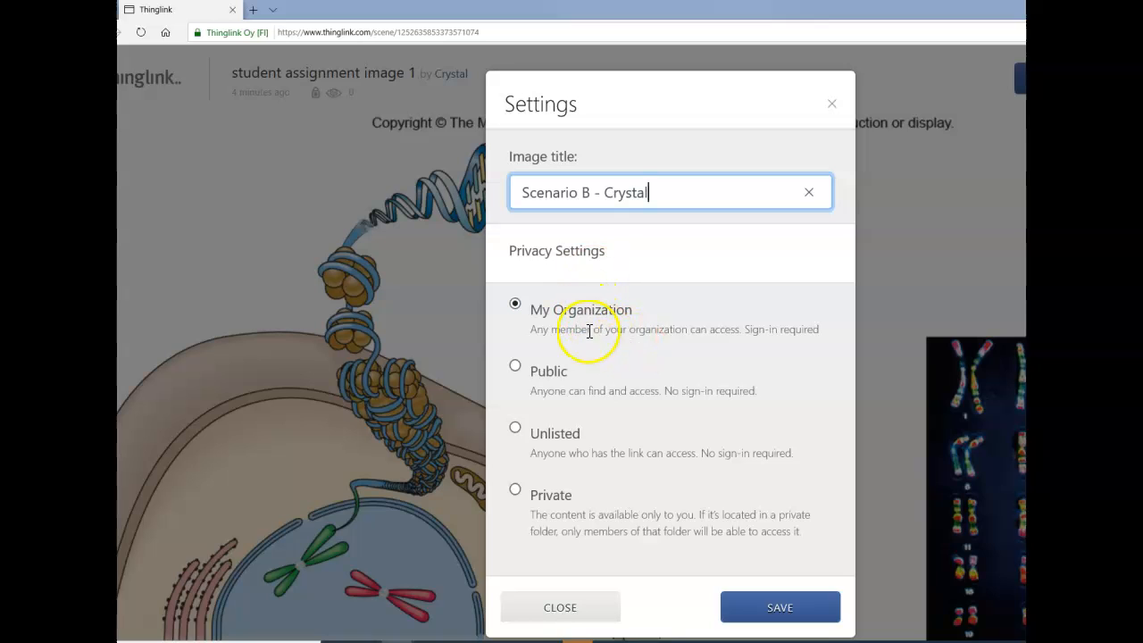
{"action": "left_click", "coordinate": [790, 613]}
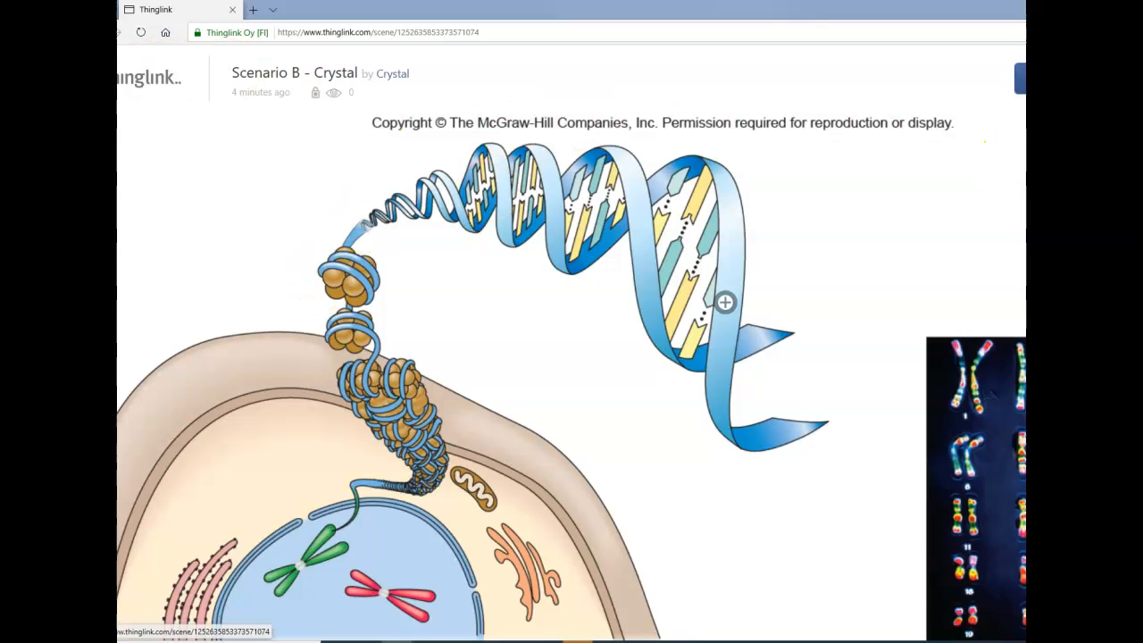
Return to the account's media page and examine the folders and the retitled image under My media.
{"action": "left_click", "coordinate": [148, 82]}
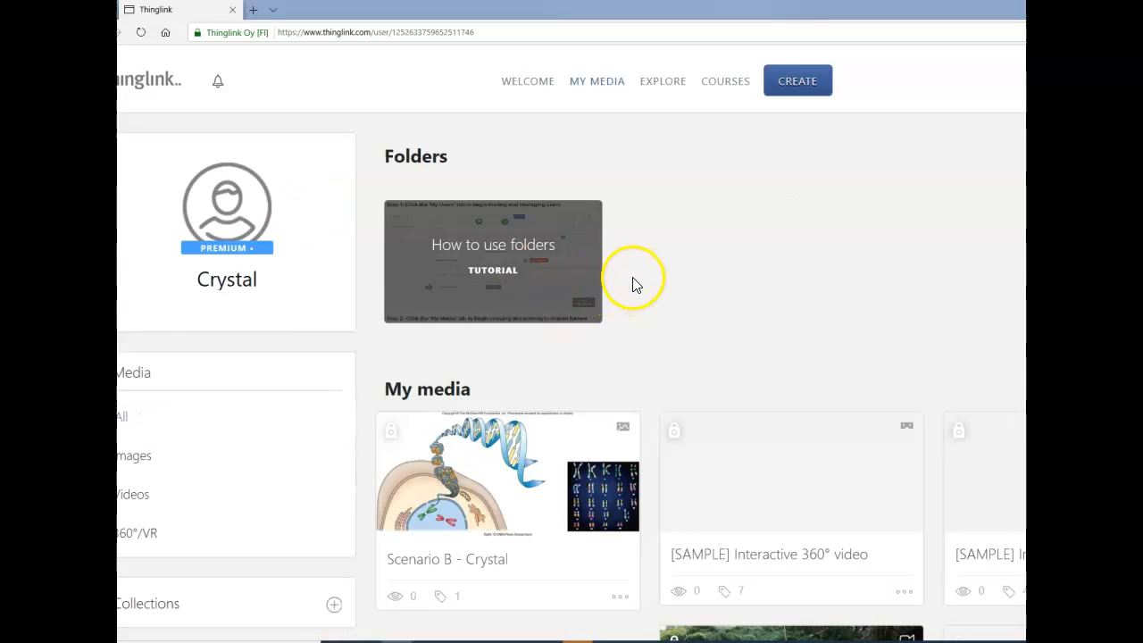
{"action": "scroll", "coordinate": [536, 457], "scroll_direction": "down", "scroll_amount": 2}
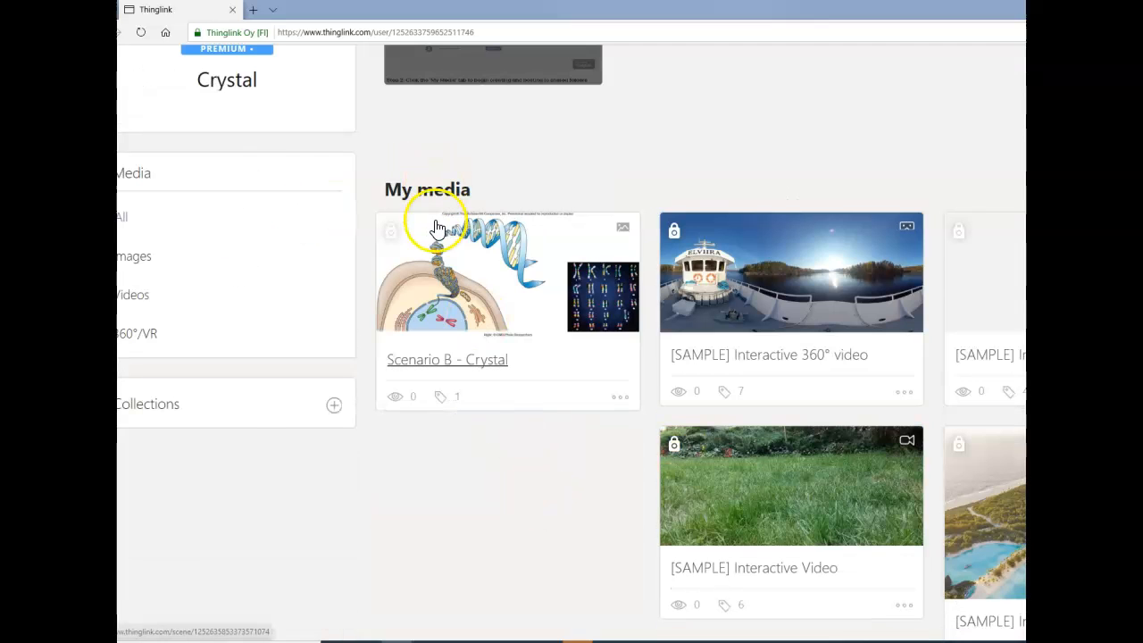
{"action": "scroll", "coordinate": [442, 250], "scroll_direction": "up", "scroll_amount": 1}
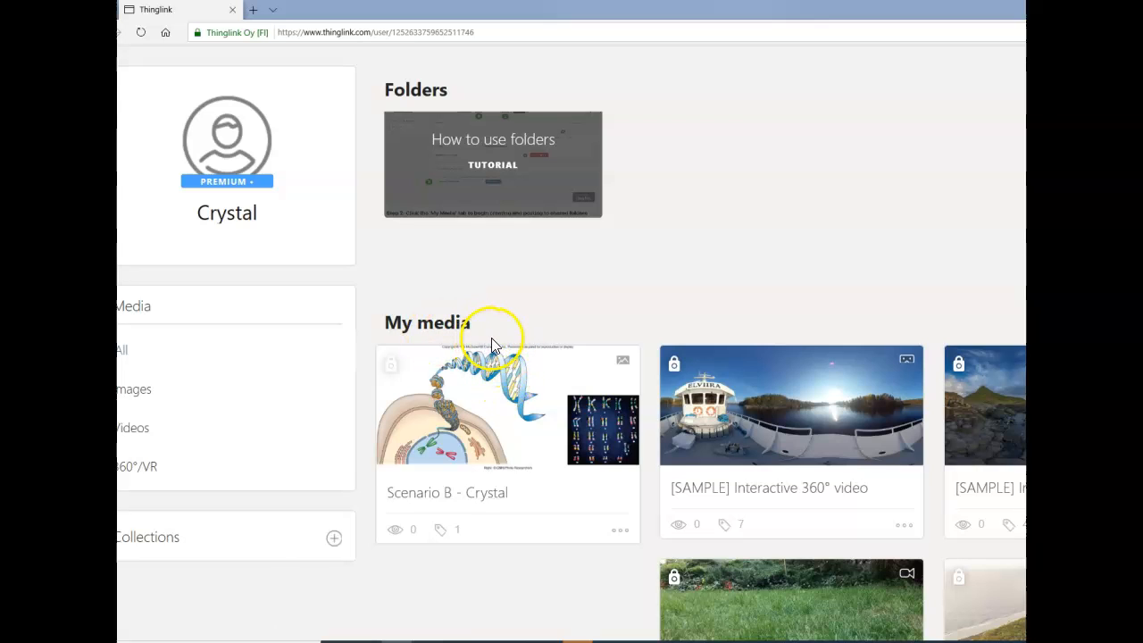
{"action": "scroll", "coordinate": [488, 341], "scroll_direction": "down", "scroll_amount": 2}
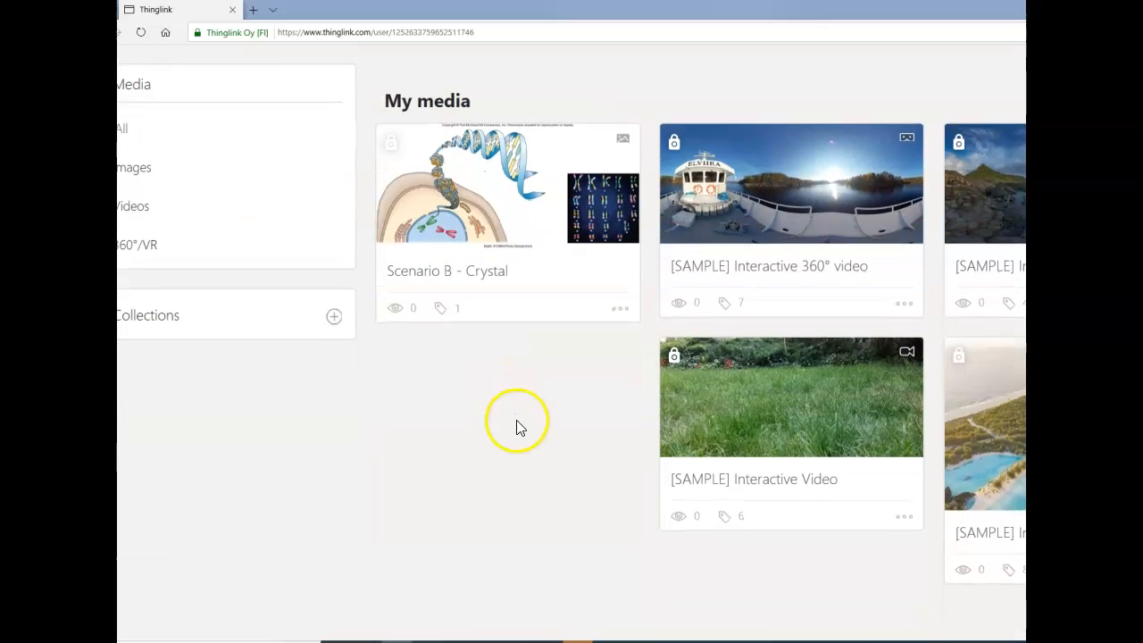
{"action": "scroll", "coordinate": [502, 332], "scroll_direction": "up", "scroll_amount": 3}
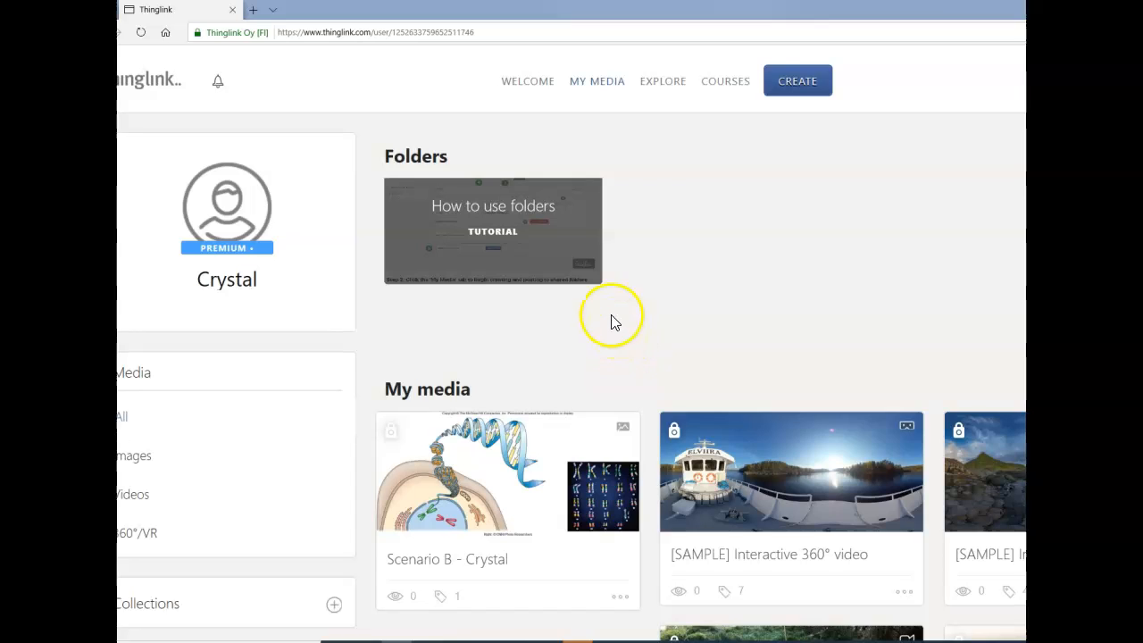
Switch to Chrome and bring up the Blackboard course's Images page among the open pages.
{"action": "left_click", "coordinate": [535, 640]}
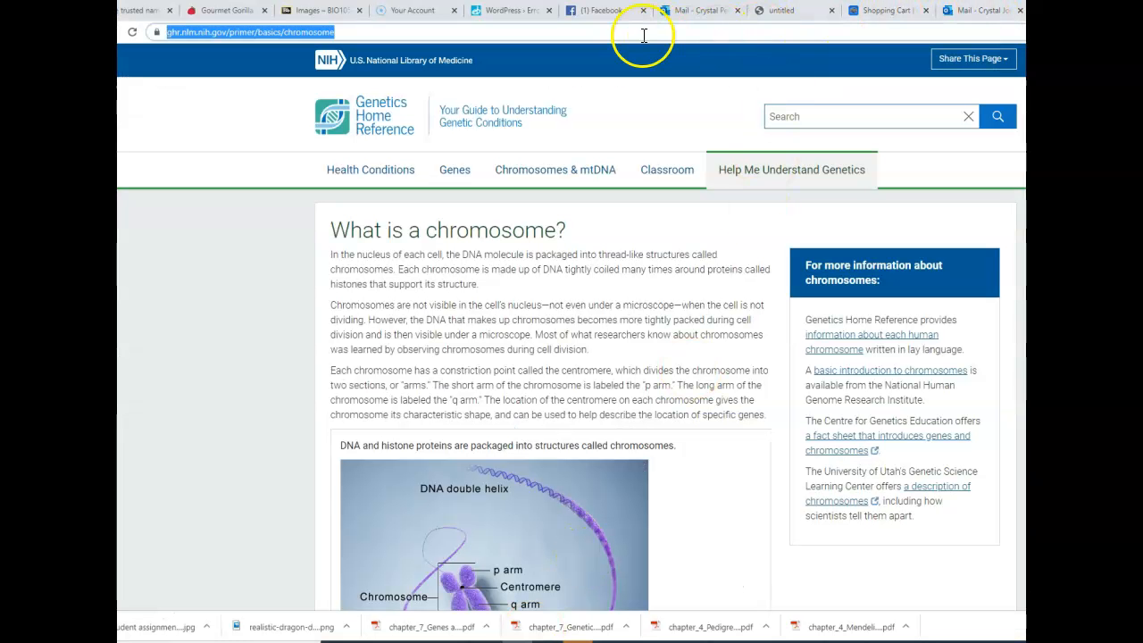
{"action": "left_click", "coordinate": [701, 17]}
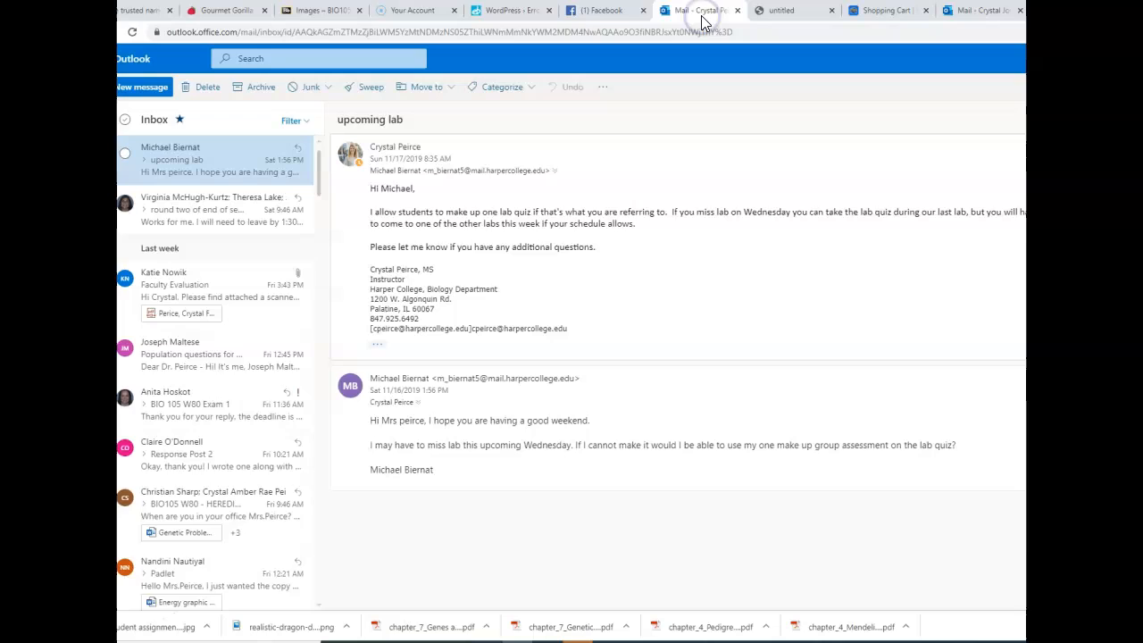
{"action": "left_click", "coordinate": [603, 20]}
{"action": "left_click", "coordinate": [970, 19]}
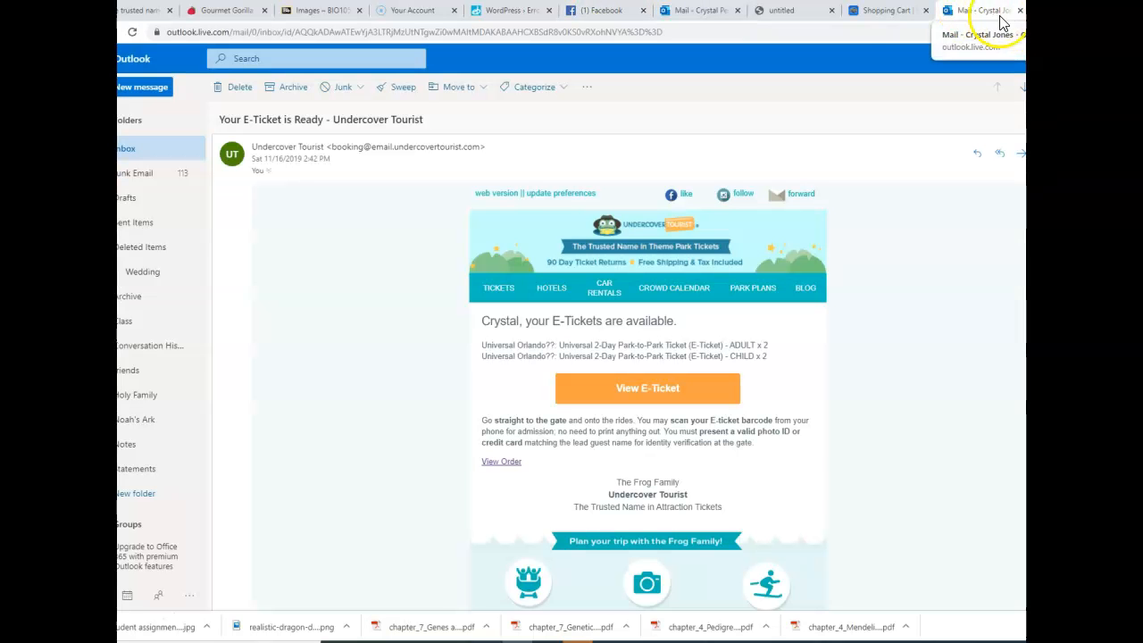
{"action": "left_click", "coordinate": [323, 11]}
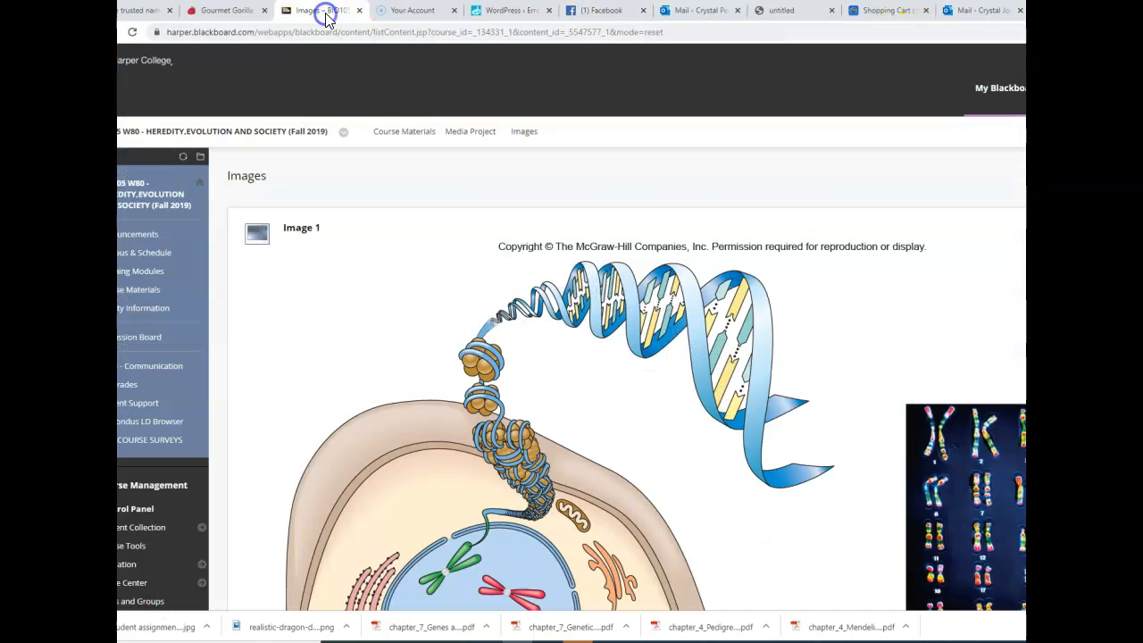
Go from the Images page to the course's Media Project page and bring its assignment items into view.
{"action": "scroll", "coordinate": [349, 323], "scroll_direction": "down", "scroll_amount": 1}
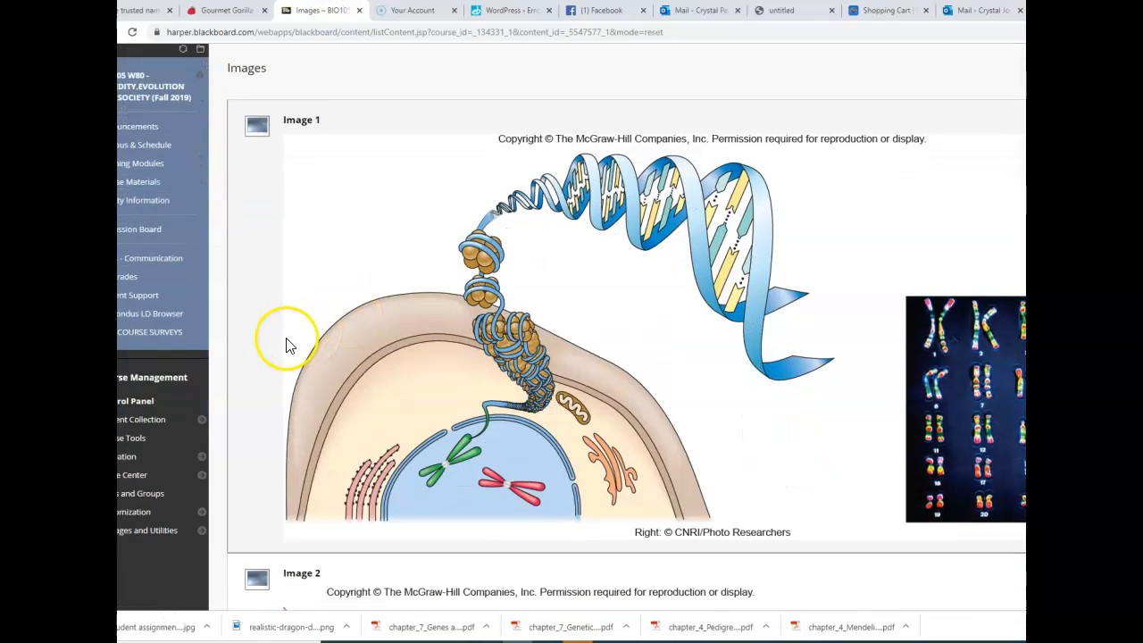
{"action": "scroll", "coordinate": [290, 351], "scroll_direction": "up", "scroll_amount": 1}
{"action": "scroll", "coordinate": [286, 291], "scroll_direction": "down", "scroll_amount": 1}
{"action": "scroll", "coordinate": [308, 250], "scroll_direction": "up", "scroll_amount": 1}
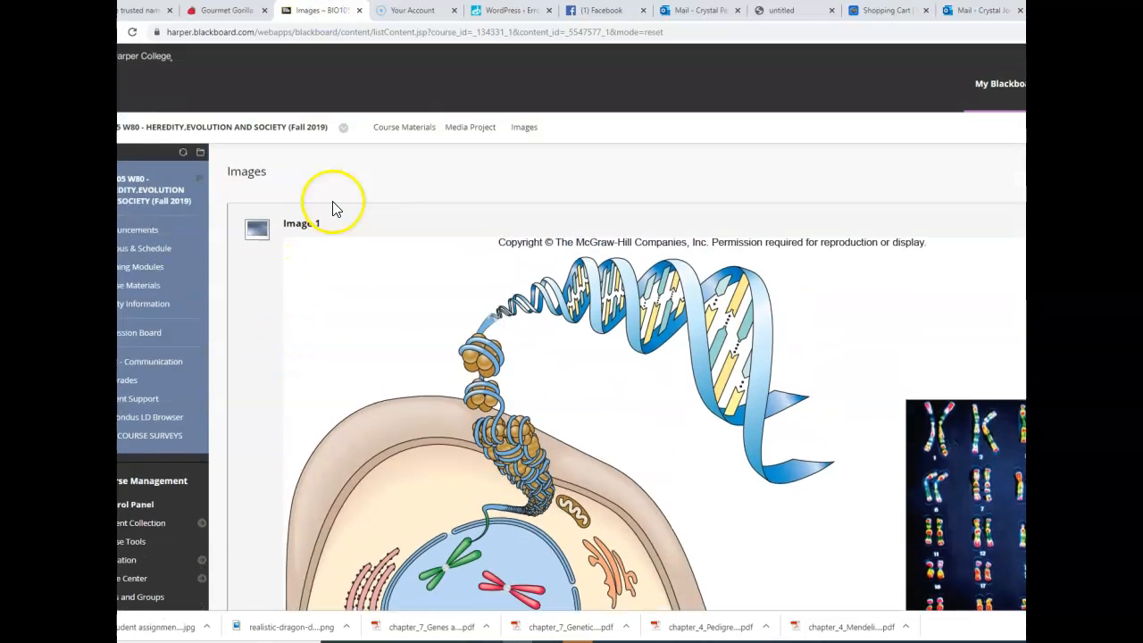
{"action": "left_click", "coordinate": [477, 133]}
{"action": "scroll", "coordinate": [433, 347], "scroll_direction": "down", "scroll_amount": 1}
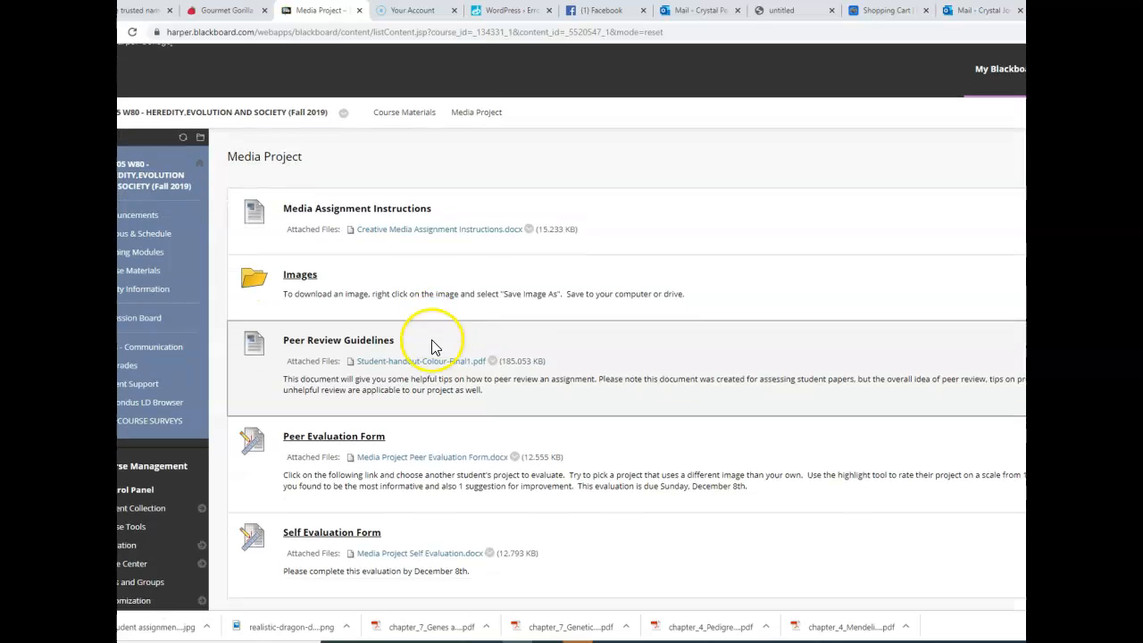